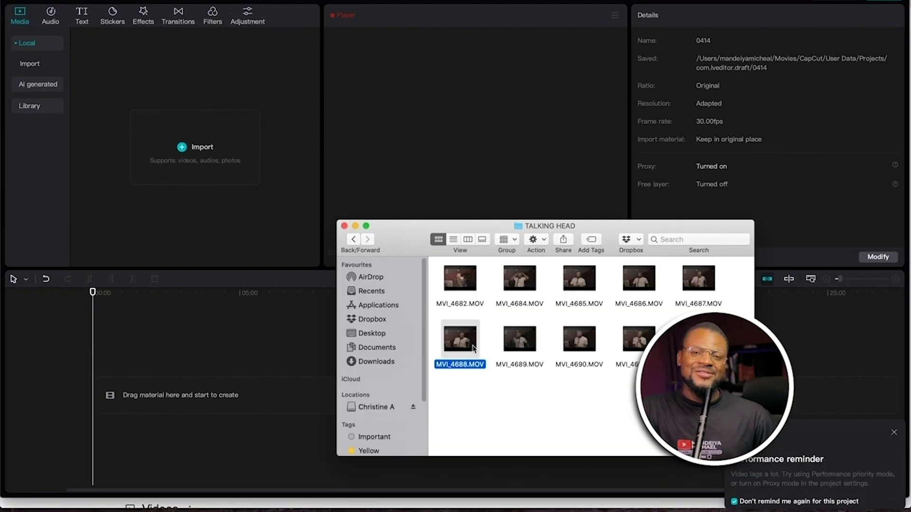
# Step: Import MVI_4688.MOV into the Media panel, preview it, and drag it onto the timeline
pyautogui.moveTo(460, 339); pyautogui.dragTo(249, 189)
pyautogui.click(266, 177)
pyautogui.click(134, 118)
pyautogui.press('space')
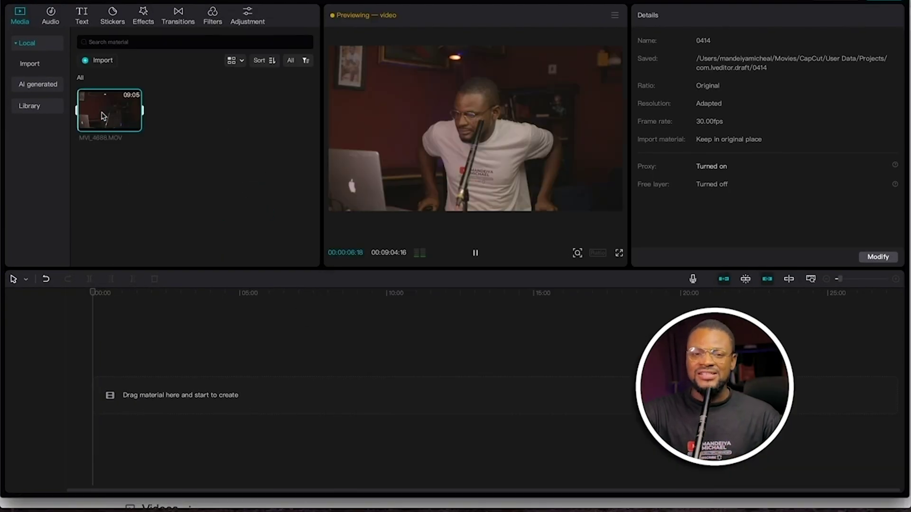
pyautogui.moveTo(136, 121); pyautogui.dragTo(99, 393)
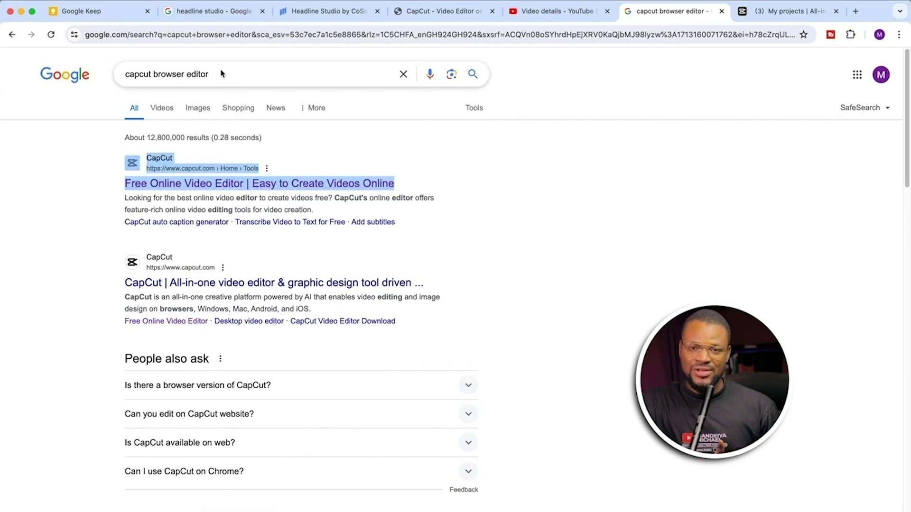
# Step: Switch to the '(3) My projects' CapCut tab
pyautogui.click(772, 8)
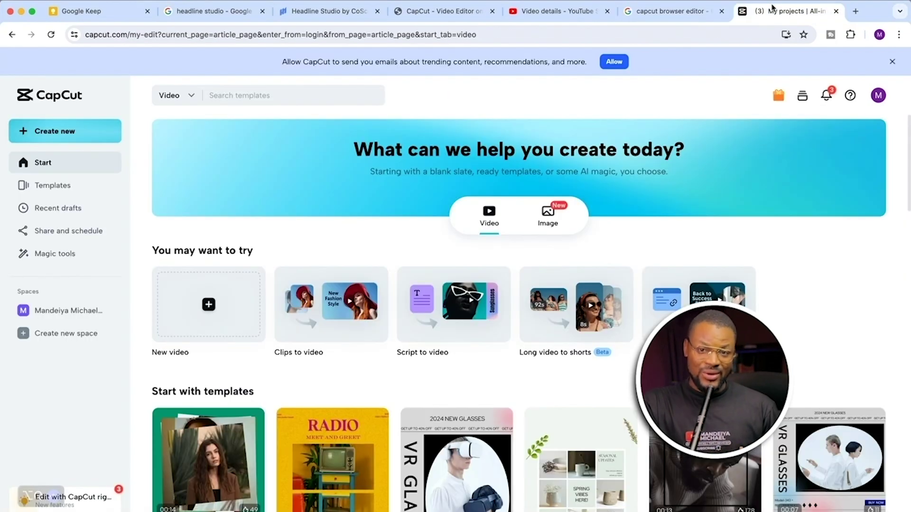
pyautogui.scroll(-3, 763, 293)
pyautogui.scroll(3, 764, 294)
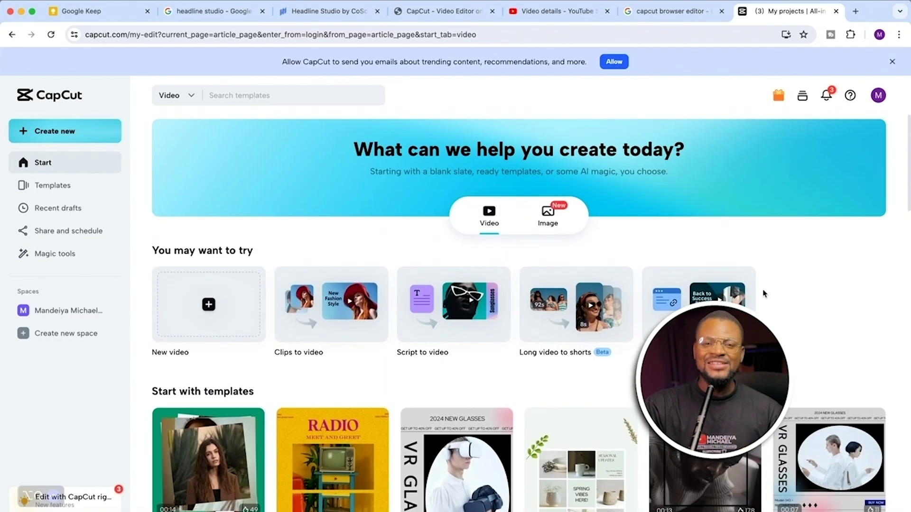
pyautogui.scroll(-4, 764, 294)
pyautogui.scroll(-3, 763, 294)
pyautogui.scroll(5, 763, 293)
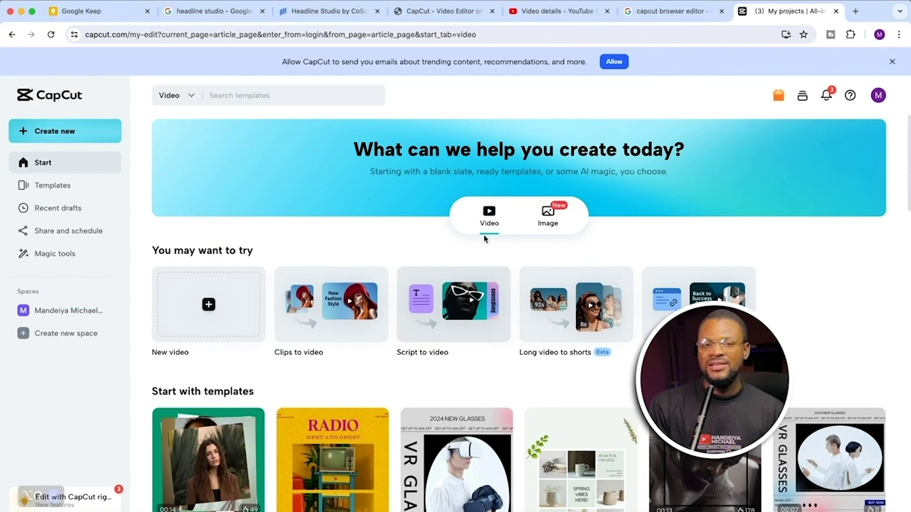
pyautogui.scroll(-10, 390, 404)
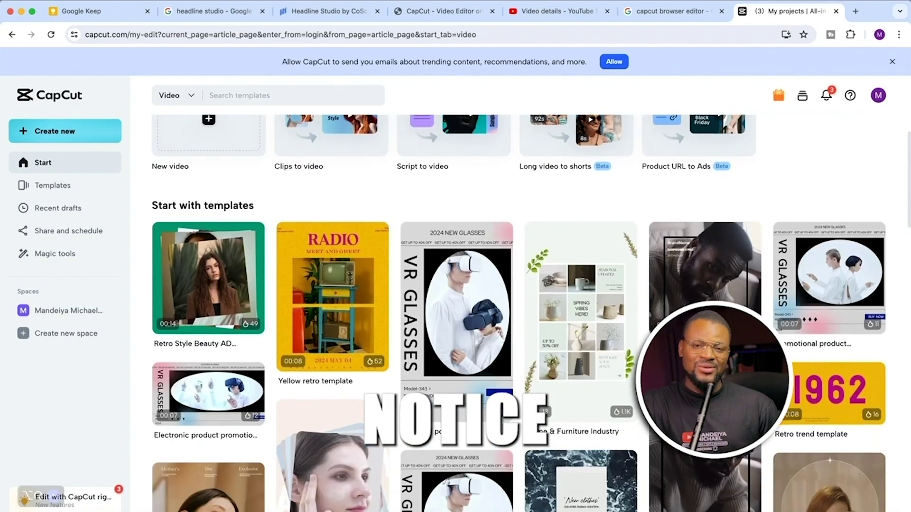
pyautogui.scroll(-8, 519, 317)
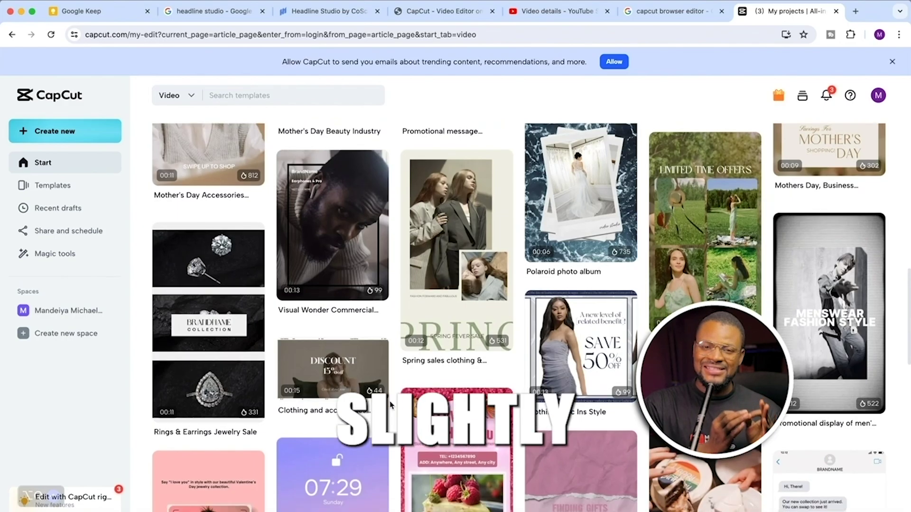
pyautogui.scroll(-5, 391, 403)
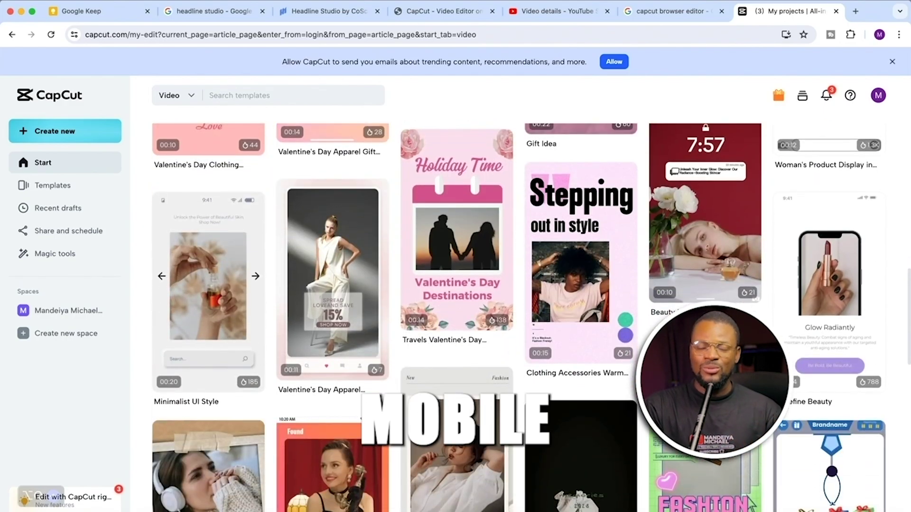
pyautogui.scroll(7, 391, 404)
pyautogui.scroll(15, 390, 403)
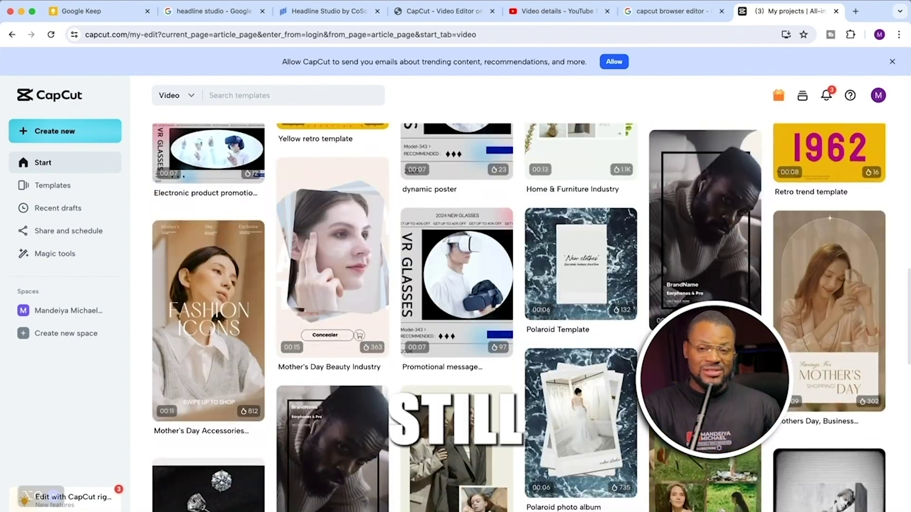
pyautogui.scroll(3, 390, 403)
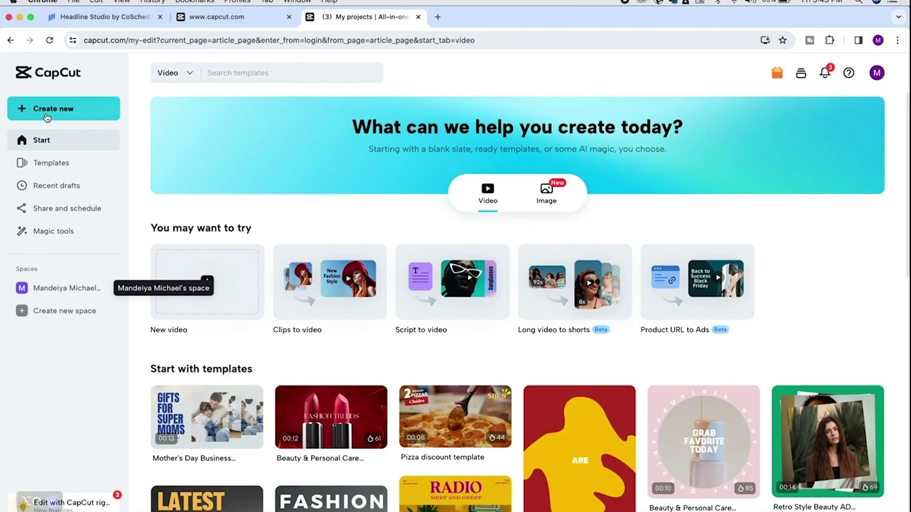
pyautogui.click(50, 115)
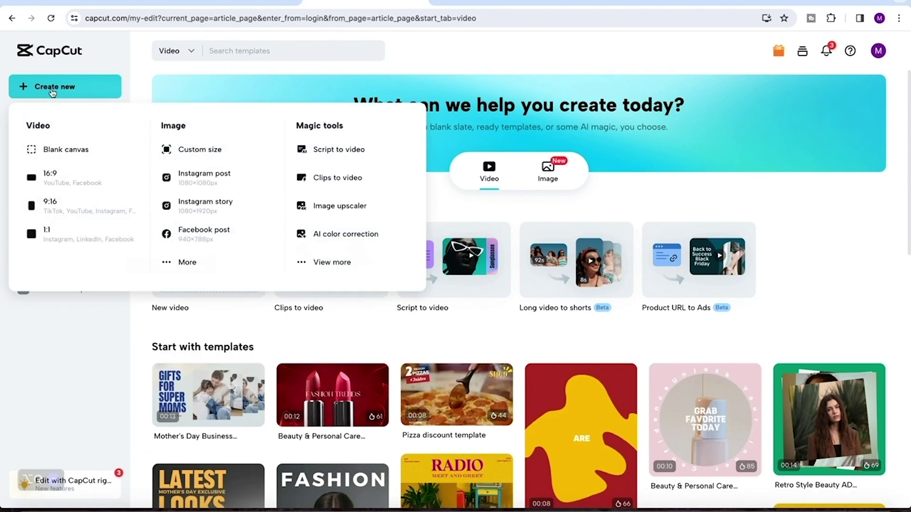
# Step: Create a new 16:9 video project from Create new
pyautogui.click(70, 179)
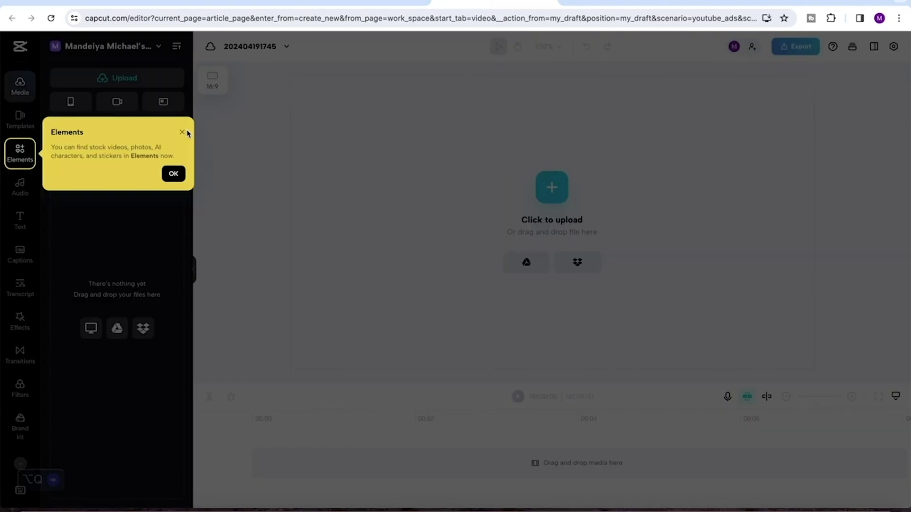
# Step: Dismiss the Elements tip and upload MVI_4688.MOV onto the project canvas
pyautogui.click(182, 135)
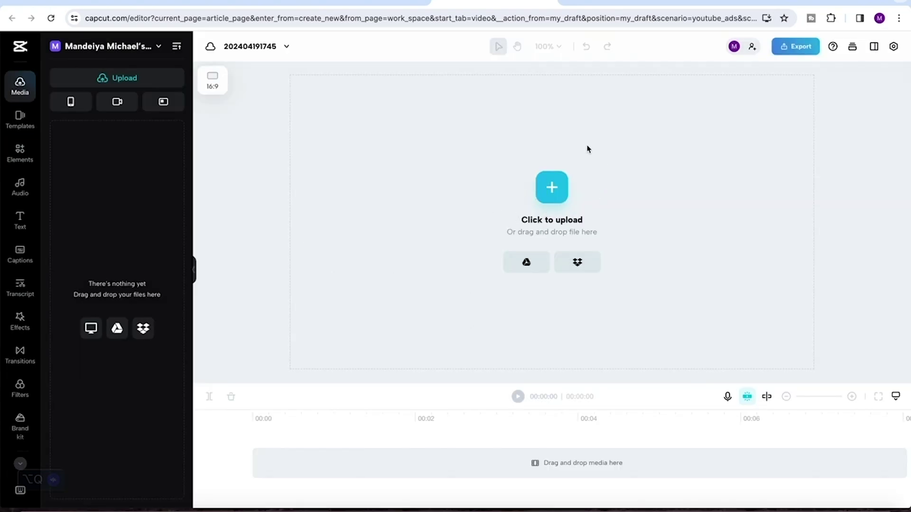
pyautogui.click(587, 149)
pyautogui.click(375, 129)
pyautogui.moveTo(385, 130); pyautogui.dragTo(611, 291)
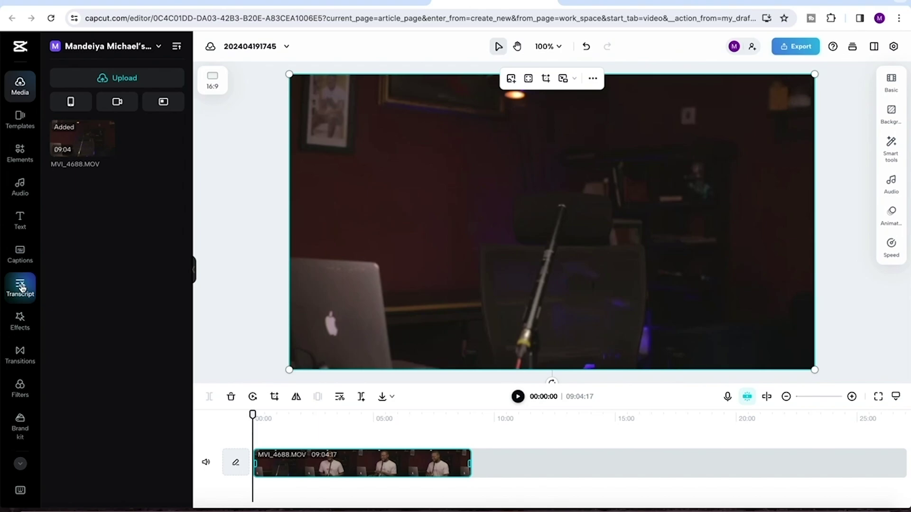
# Step: Open the Transcript tools and right-click the timeline clip to reach Transcript-based editing
pyautogui.click(355, 419)
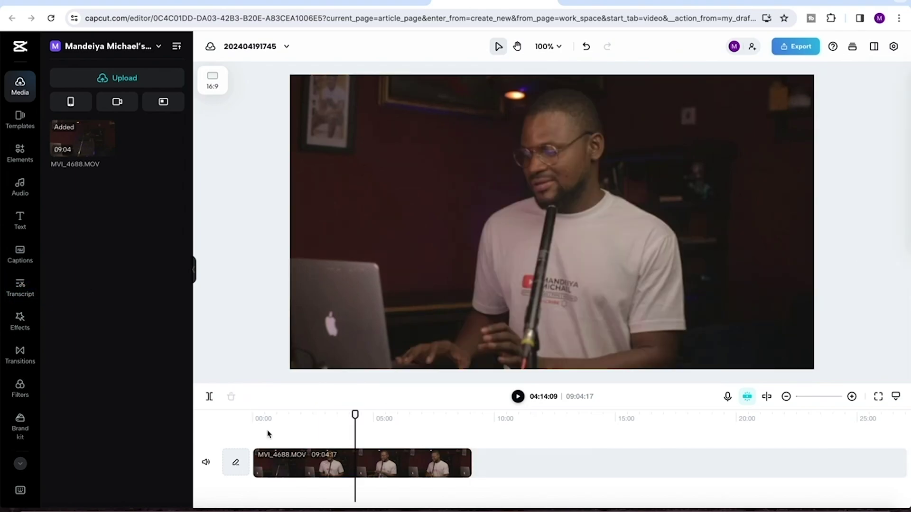
pyautogui.click(325, 467)
pyautogui.press('Down')
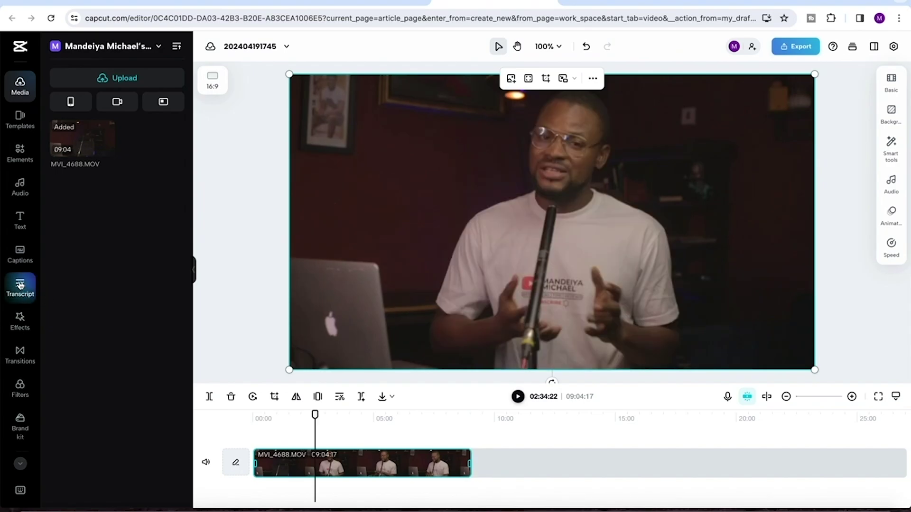
pyautogui.click(21, 288)
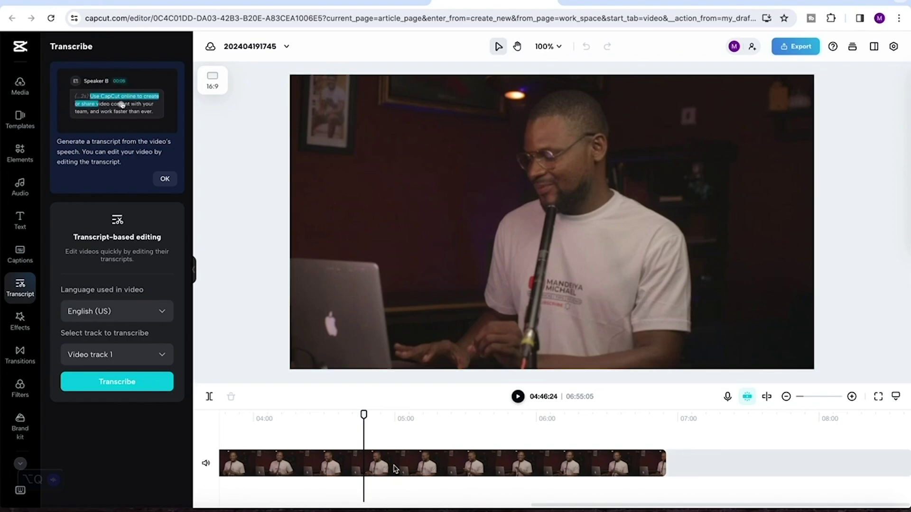
pyautogui.click(426, 471)
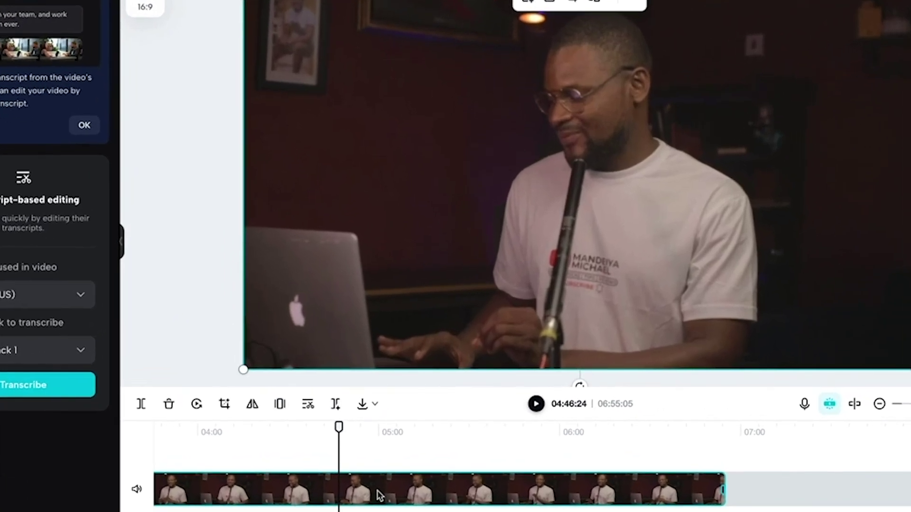
pyautogui.rightClick(394, 461)
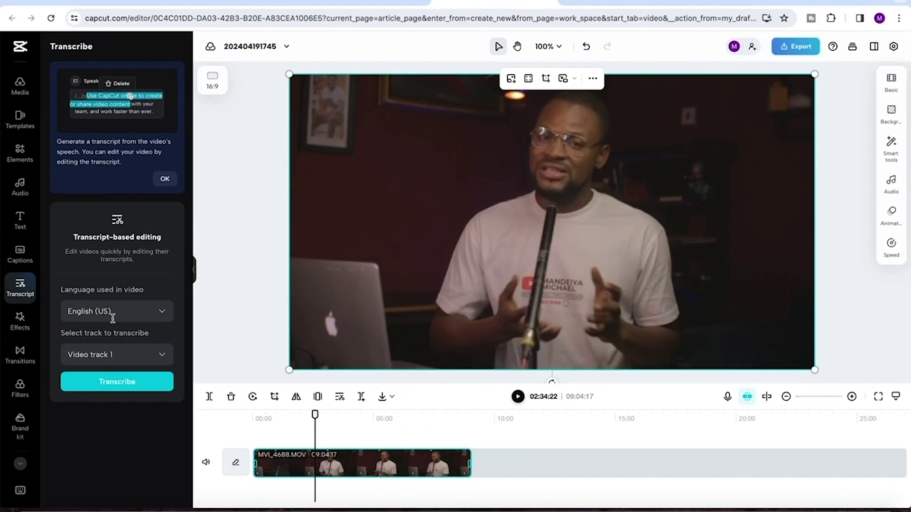
# Step: Transcribe the clip with English (US) as the language and Video track 1 as the track
pyautogui.click(161, 312)
pyautogui.scroll(-6, 133, 446)
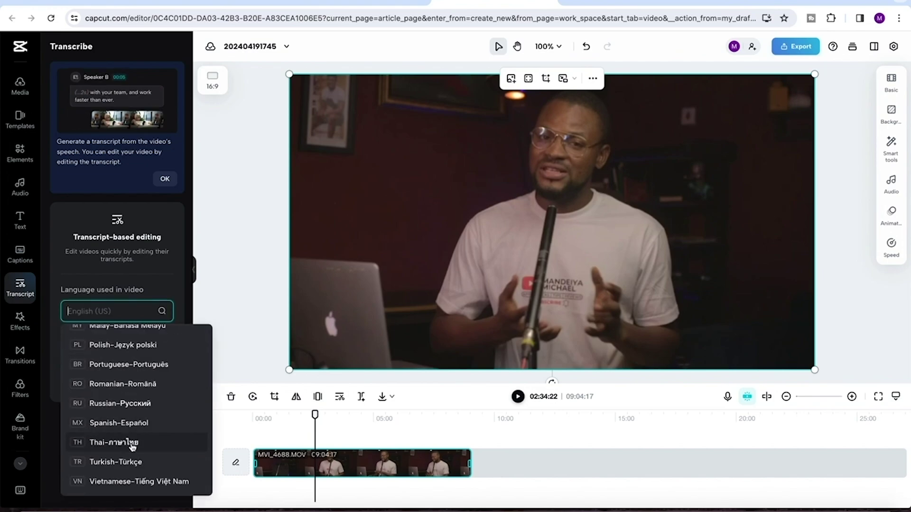
pyautogui.scroll(4, 133, 446)
pyautogui.scroll(-1, 133, 427)
pyautogui.scroll(2, 133, 424)
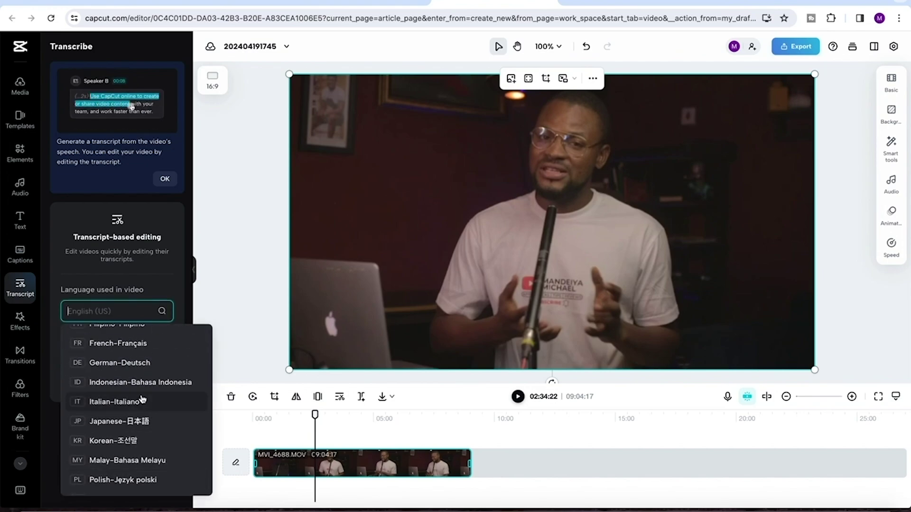
pyautogui.scroll(3, 128, 379)
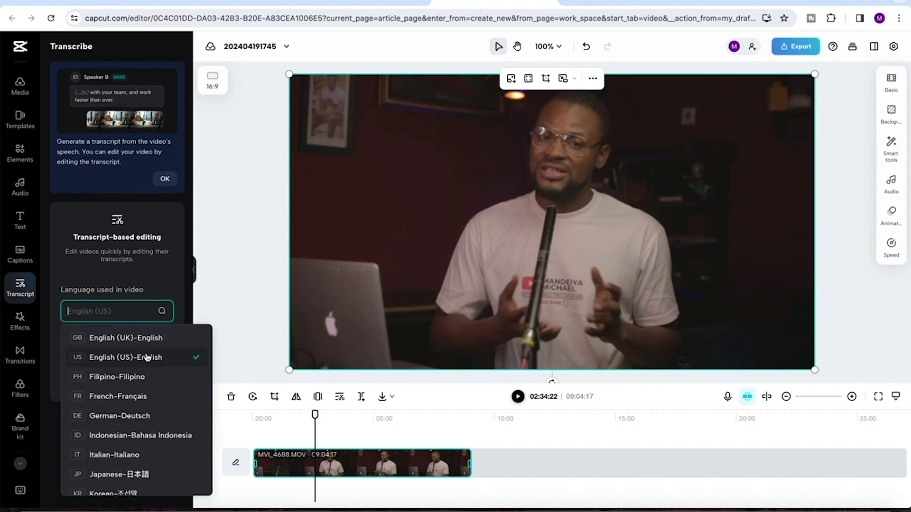
pyautogui.click(144, 359)
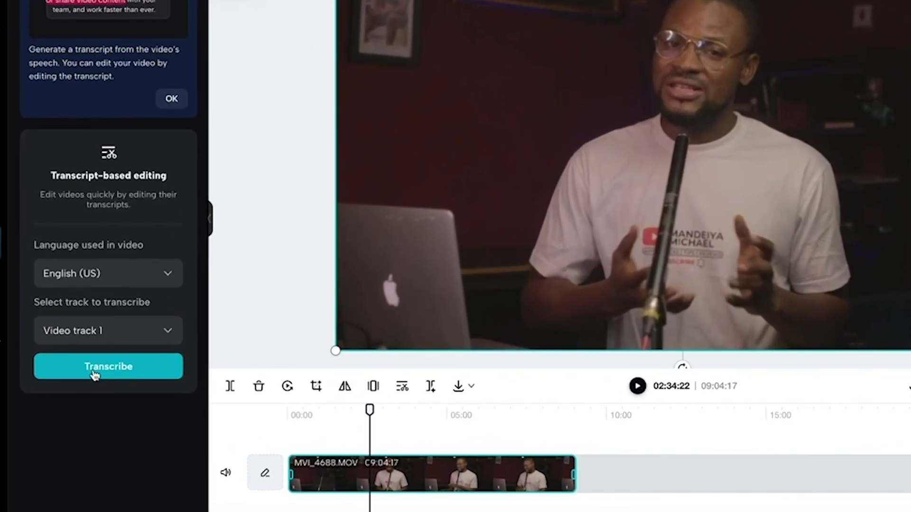
pyautogui.click(106, 370)
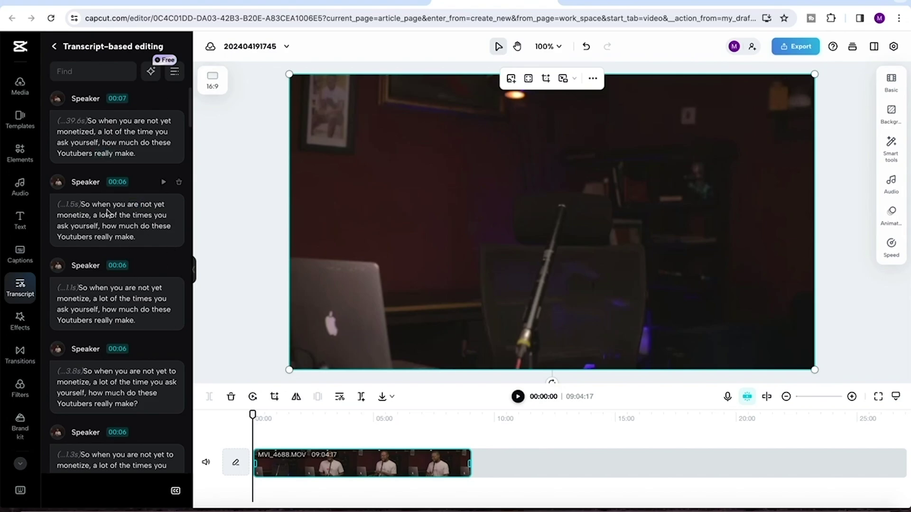
# Step: Undo the last change and replay the video from the start to review it
pyautogui.press('super+z')
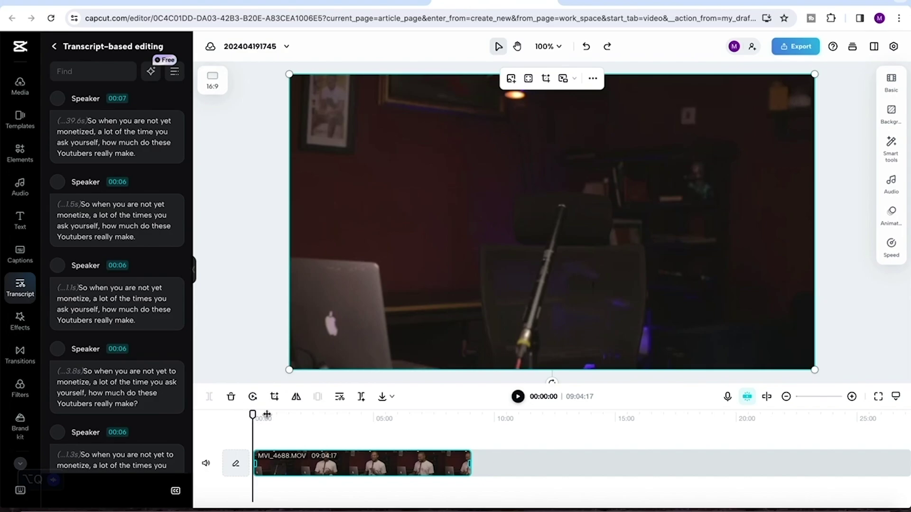
pyautogui.click(250, 416)
pyautogui.moveTo(250, 416)
pyautogui.mouseDown()
pyautogui.moveTo(266, 416)
pyautogui.moveTo(244, 419)
pyautogui.mouseUp()
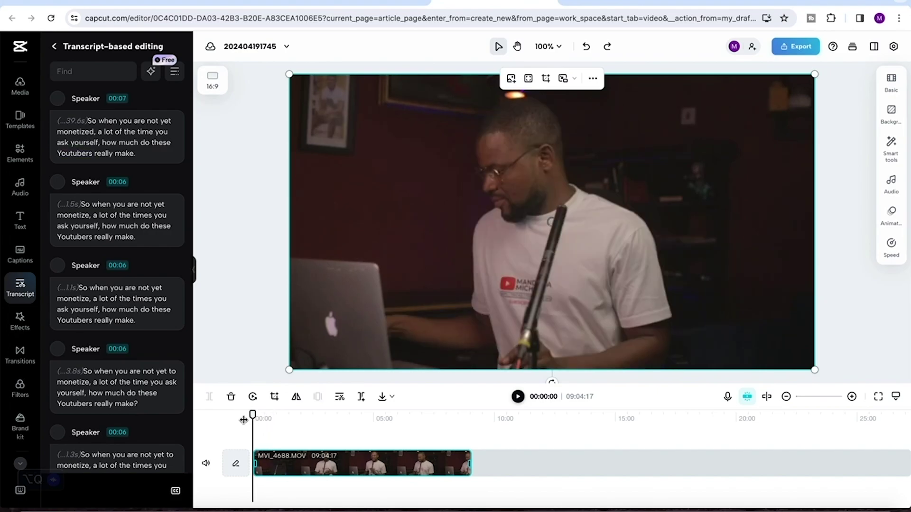
pyautogui.press('space')
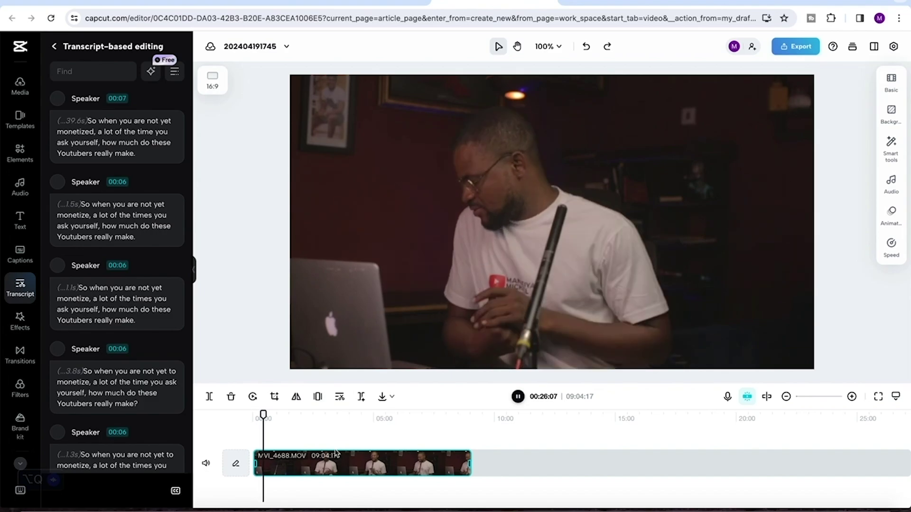
pyautogui.click(510, 233)
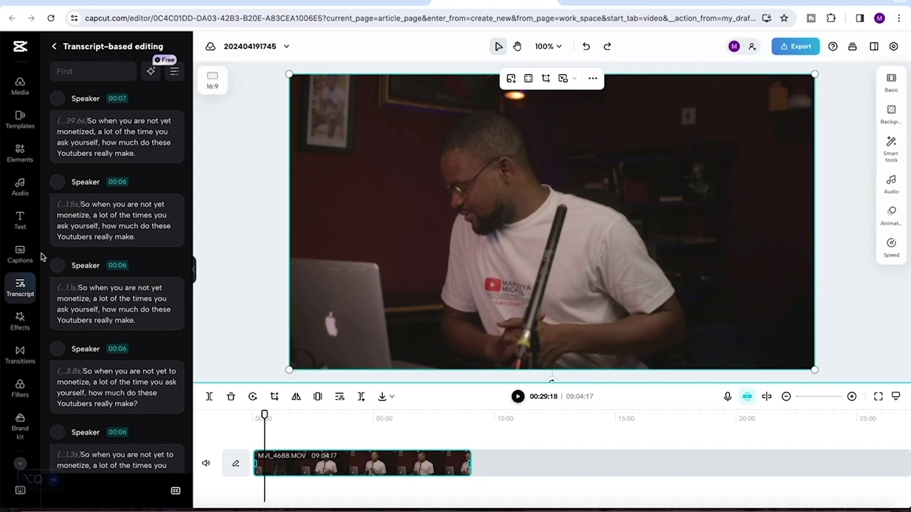
# Step: Delete the 39.6s, 1.1s and 1.5s pauses from the transcript
pyautogui.click(71, 121)
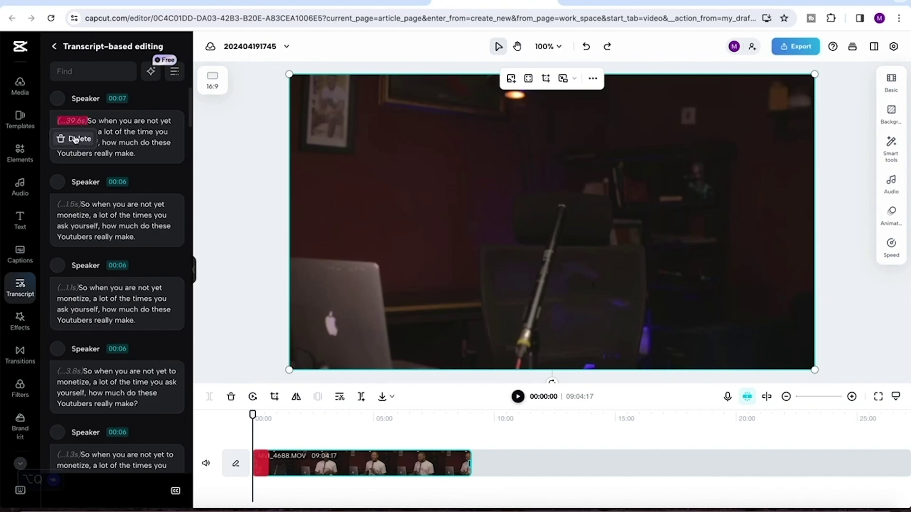
pyautogui.click(75, 139)
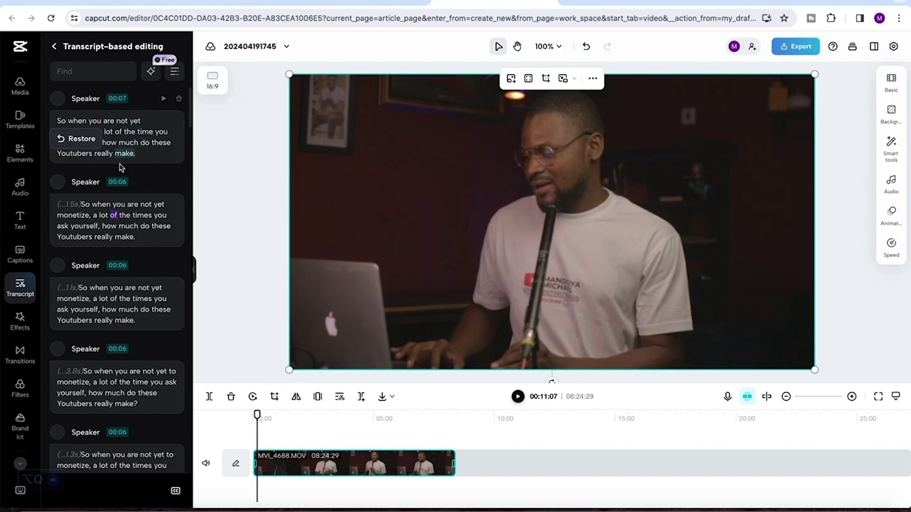
pyautogui.scroll(-1, 116, 288)
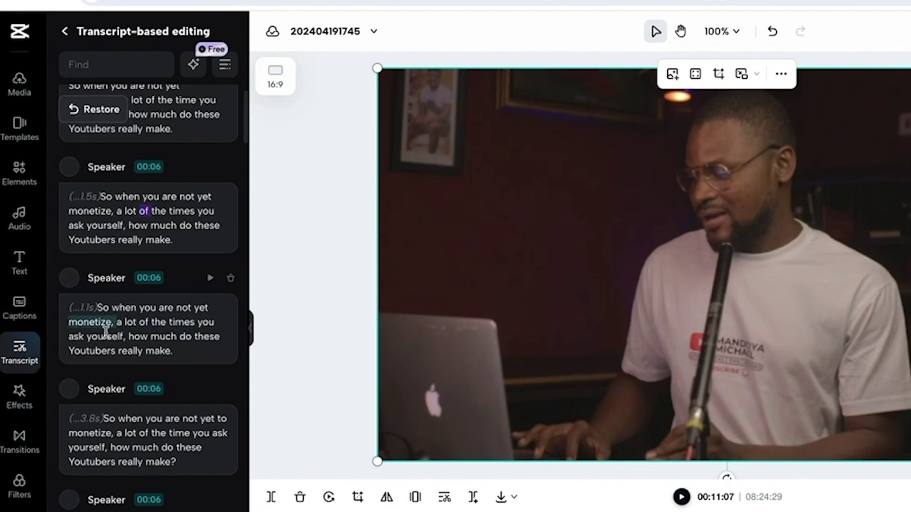
pyautogui.rightClick(86, 311)
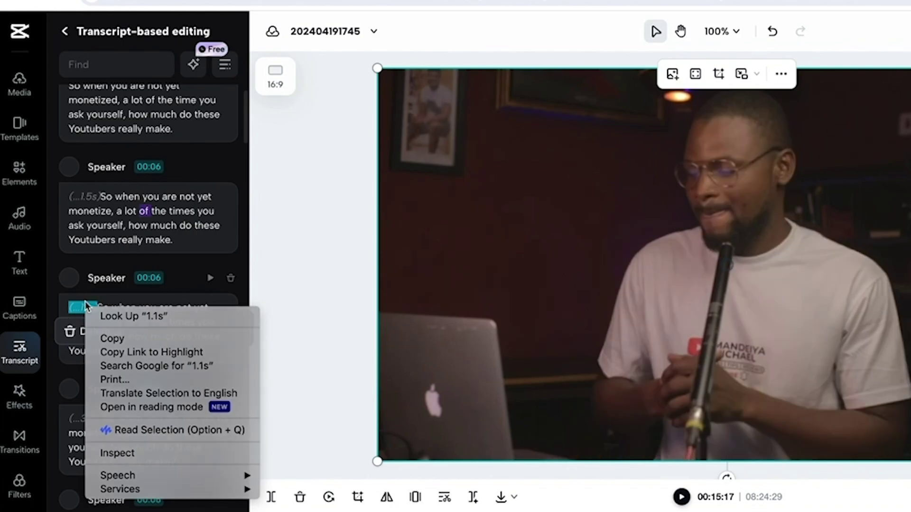
pyautogui.click(84, 331)
pyautogui.click(84, 331)
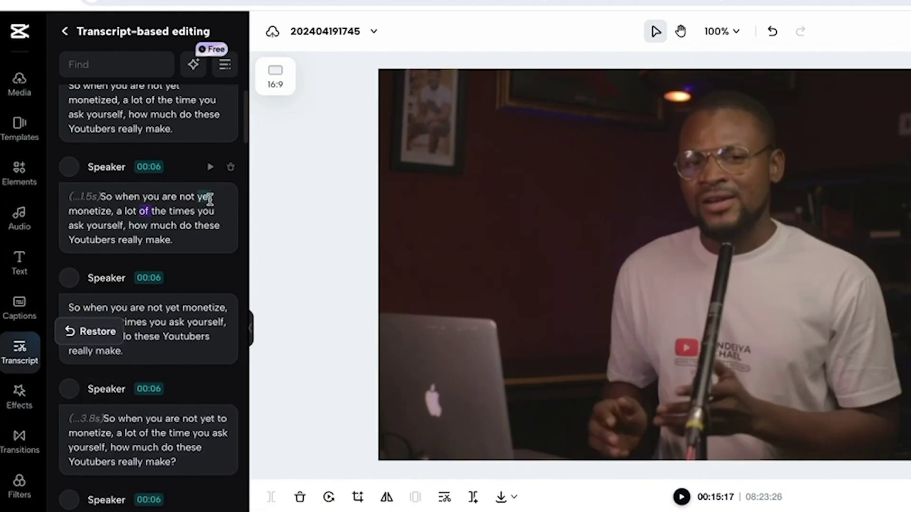
pyautogui.rightClick(224, 219)
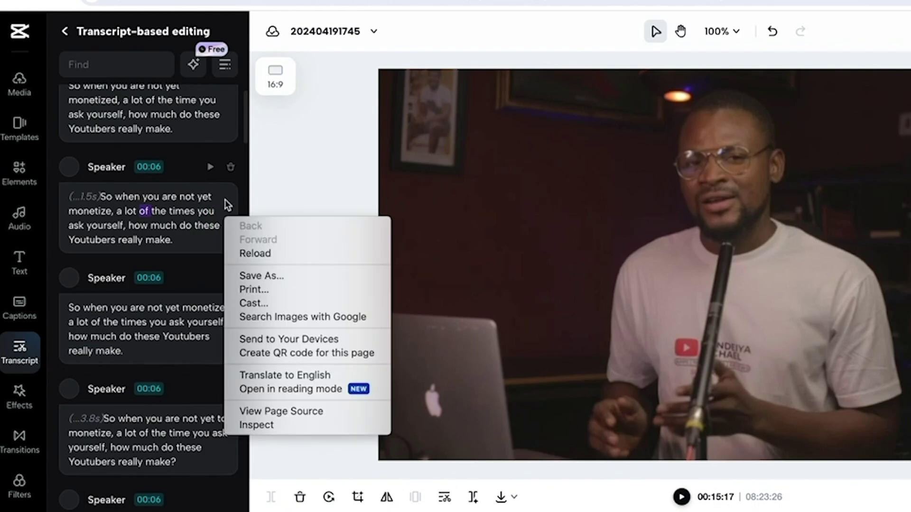
pyautogui.click(224, 199)
pyautogui.click(88, 200)
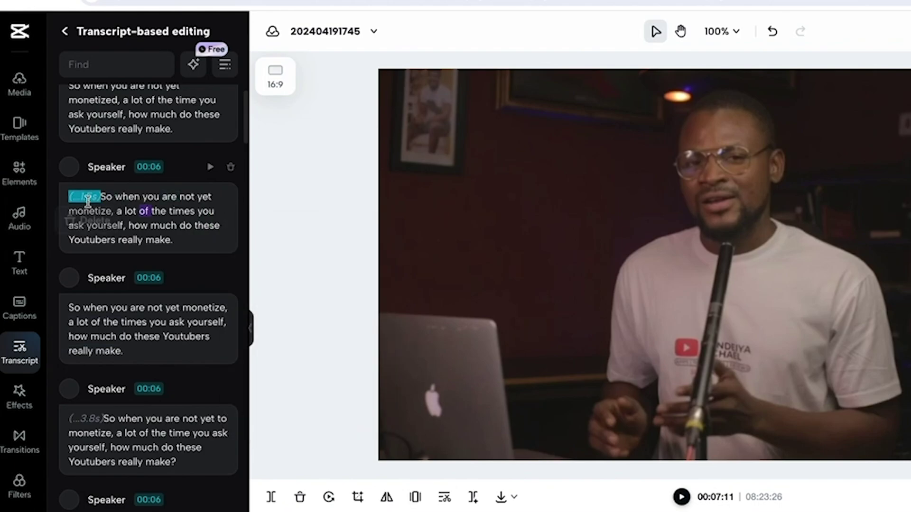
pyautogui.click(87, 223)
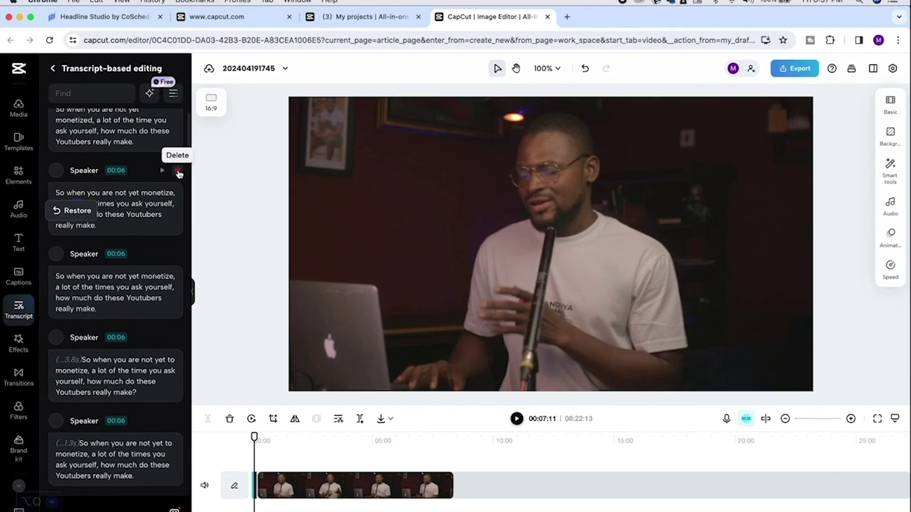
# Step: Delete the duplicate Speaker 00:06 take and the first Speaker 00:07 take
pyautogui.click(225, 169)
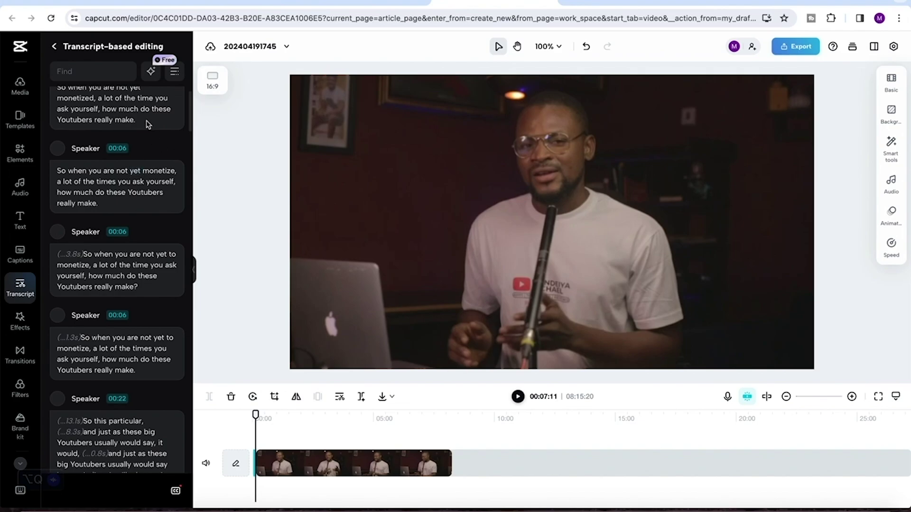
pyautogui.scroll(1, 134, 148)
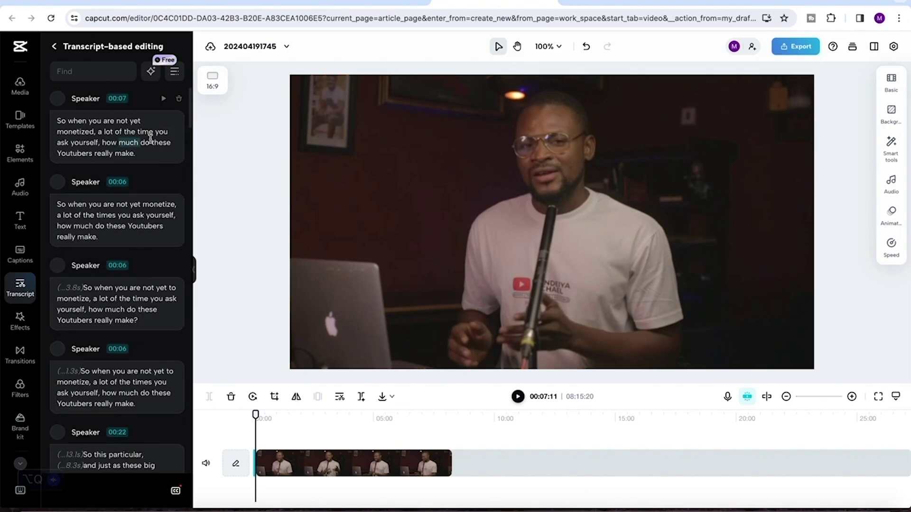
pyautogui.click(181, 98)
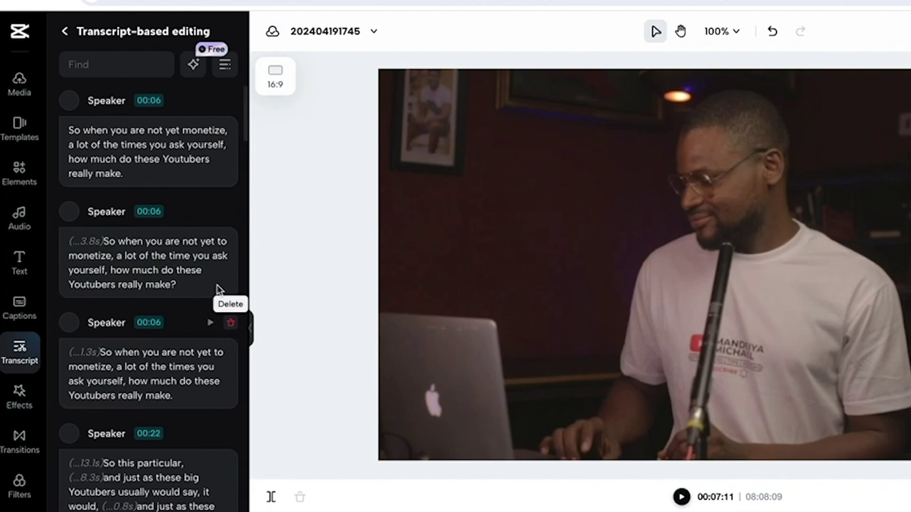
# Step: Delete the repeated 'big Youtubers… keep grinding' paragraph, restore once, then remove the 00:08 pauses
pyautogui.click(231, 326)
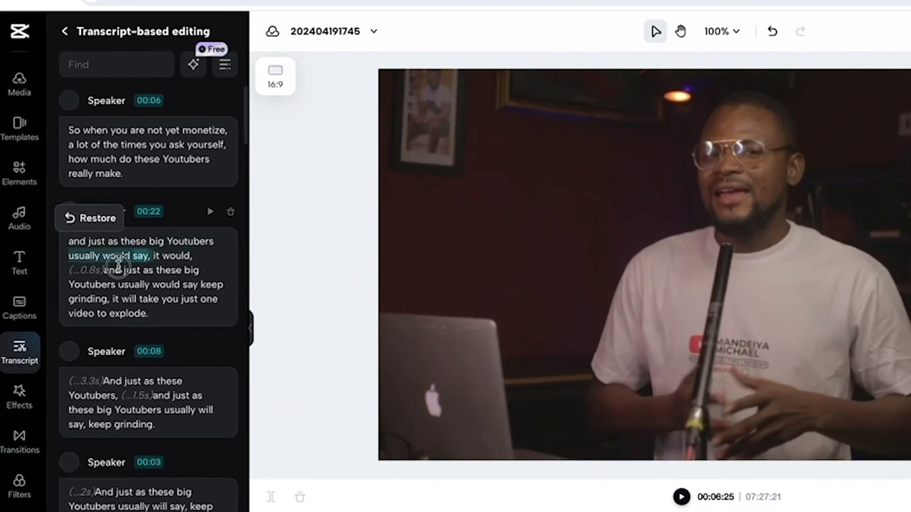
pyautogui.moveTo(76, 326); pyautogui.dragTo(76, 326)
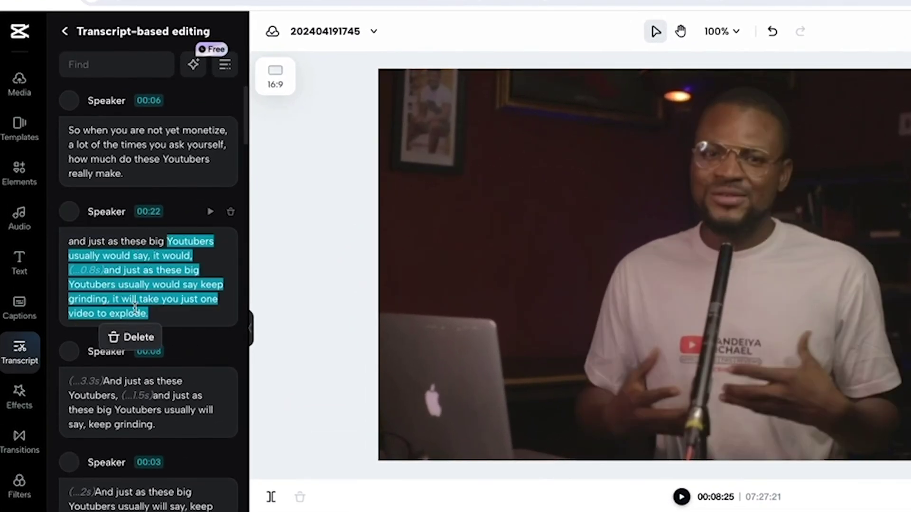
pyautogui.click(173, 242)
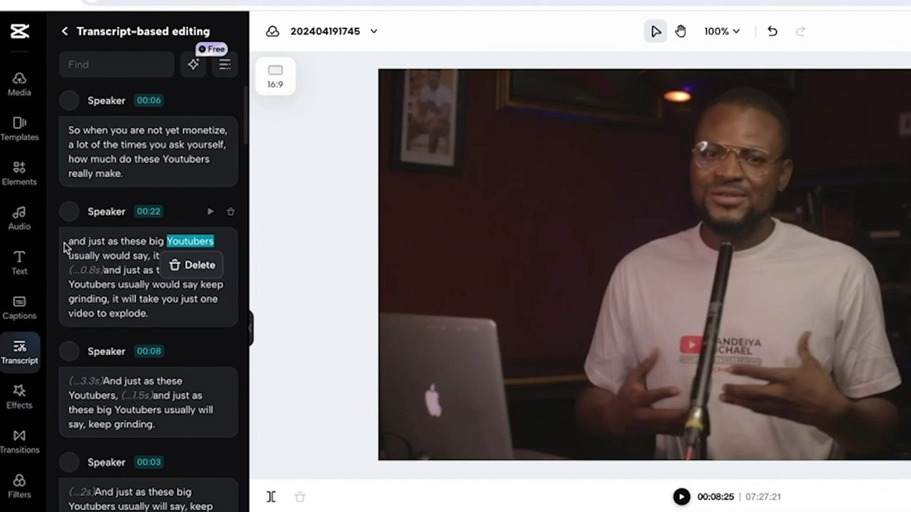
pyautogui.moveTo(69, 243); pyautogui.dragTo(212, 315)
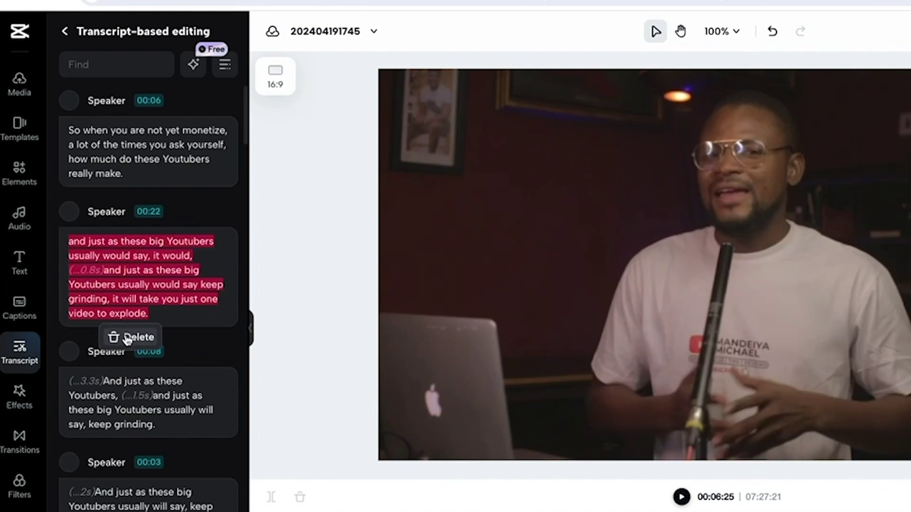
pyautogui.click(127, 337)
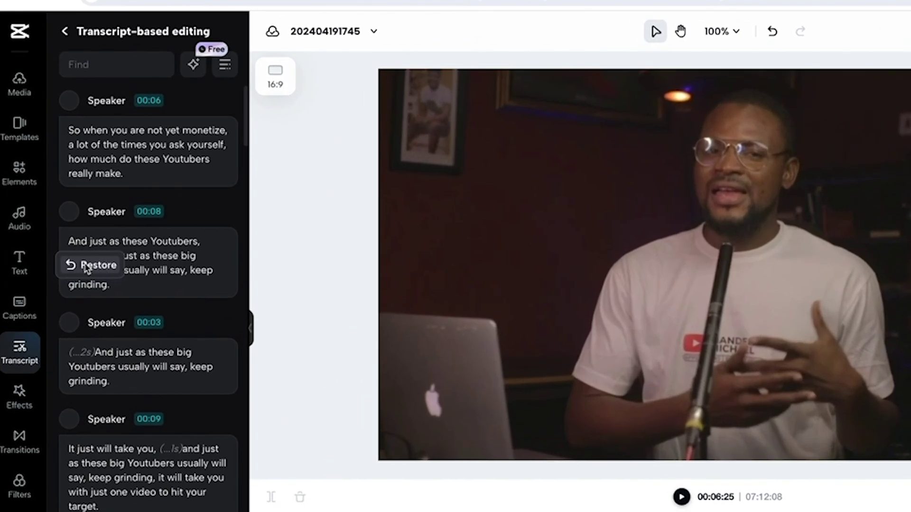
pyautogui.click(86, 266)
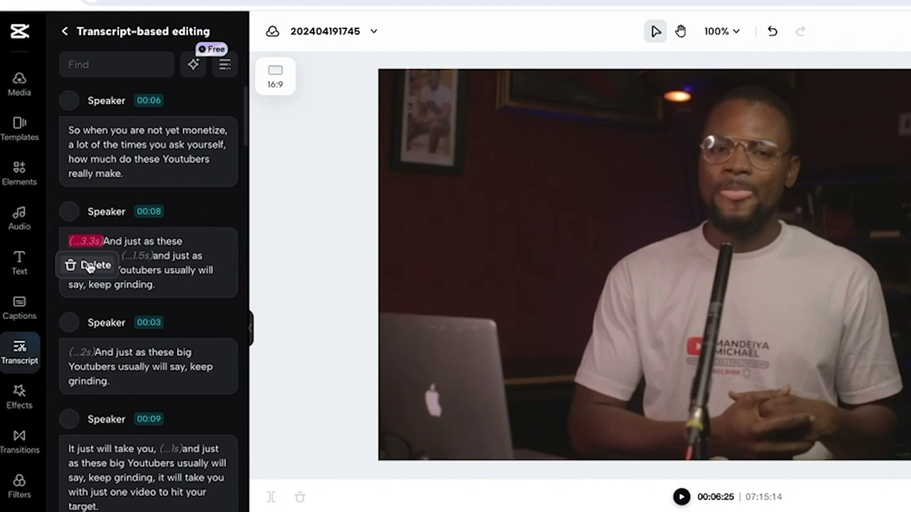
pyautogui.click(89, 266)
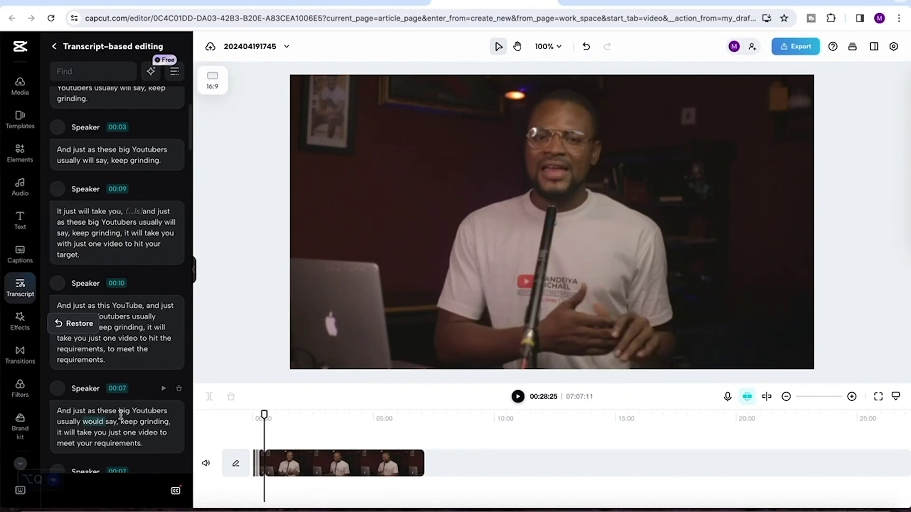
# Step: Restore the 1.5s pause in the 00:08 entry and move the playhead back to about 02:59
pyautogui.scroll(-4, 121, 414)
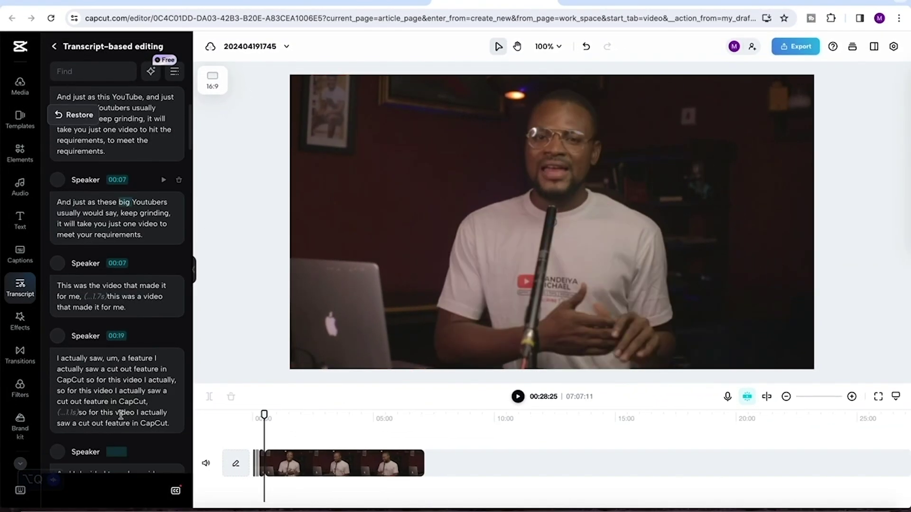
pyautogui.scroll(-3, 121, 414)
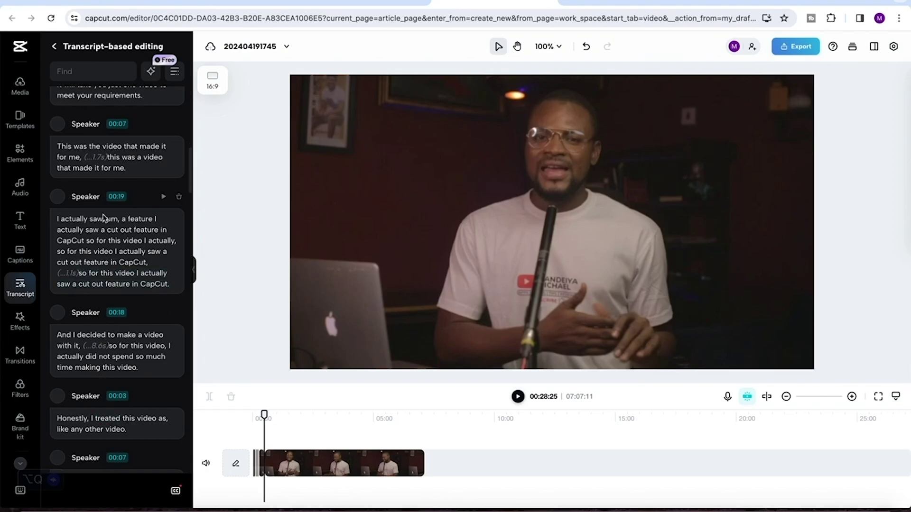
pyautogui.scroll(8, 93, 313)
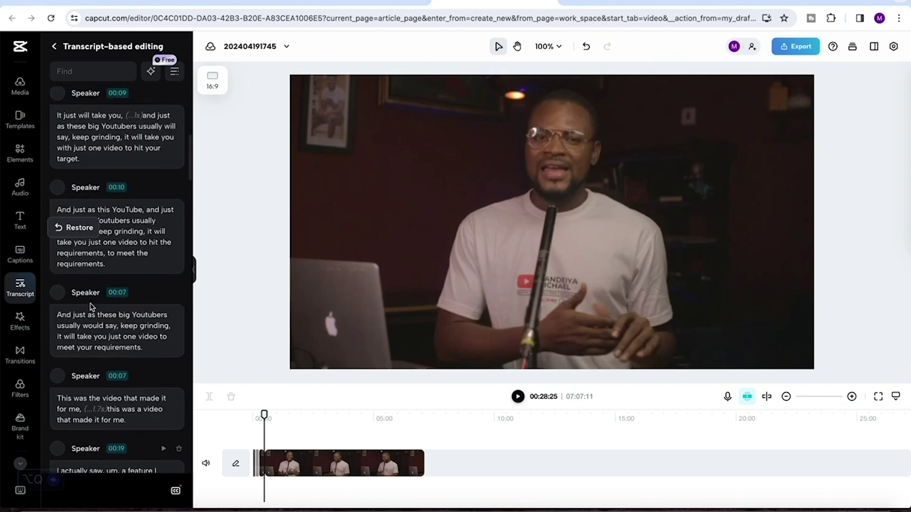
pyautogui.scroll(2, 92, 306)
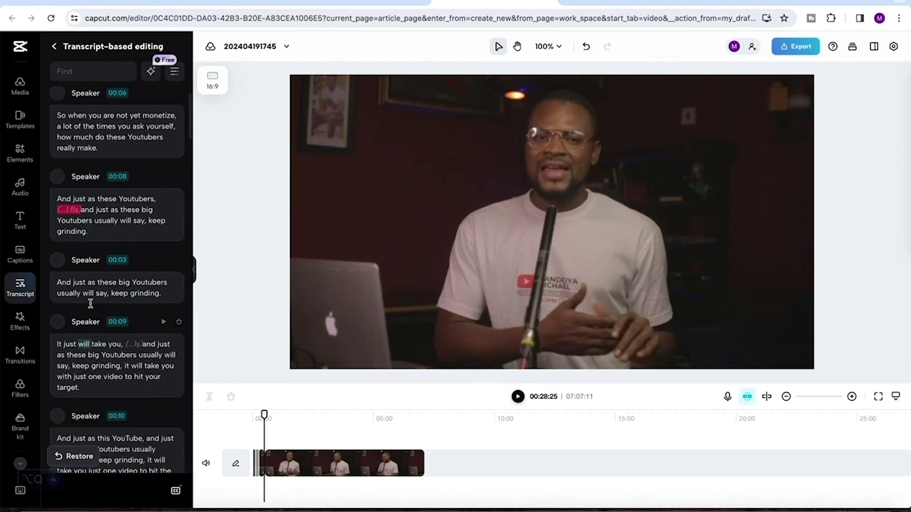
pyautogui.click(68, 219)
pyautogui.rightClick(68, 219)
pyautogui.click(58, 233)
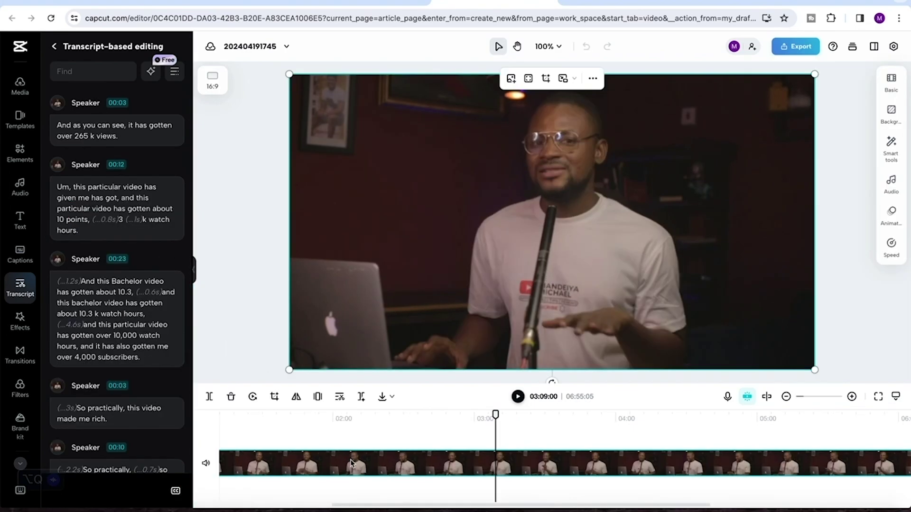
pyautogui.moveTo(495, 414); pyautogui.dragTo(278, 411)
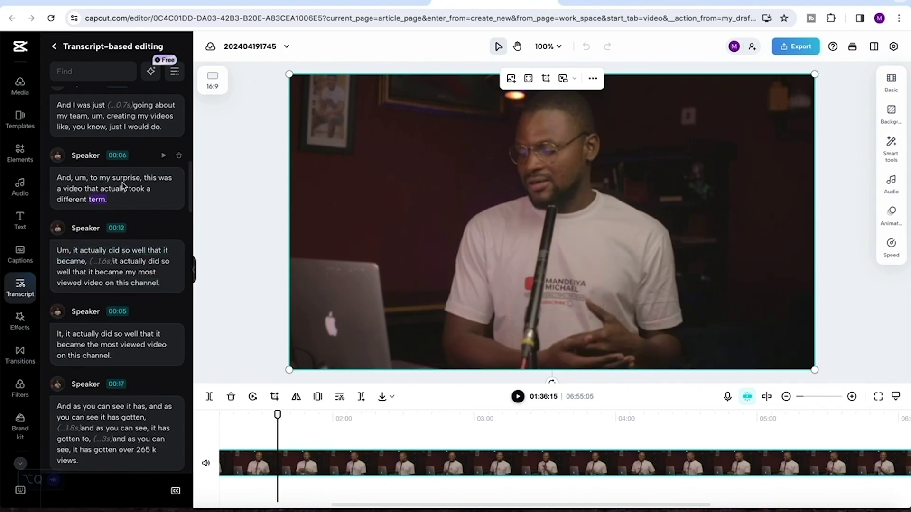
pyautogui.scroll(10, 124, 186)
pyautogui.scroll(2, 125, 190)
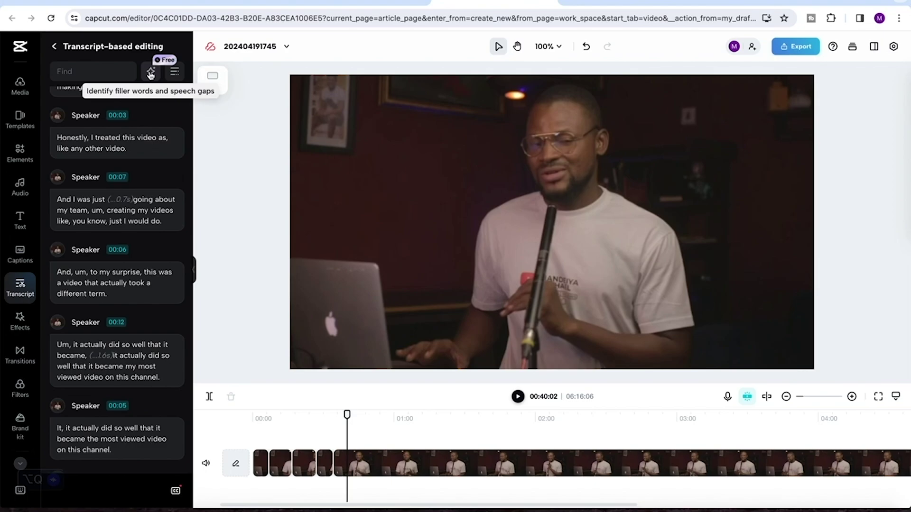
pyautogui.click(185, 94)
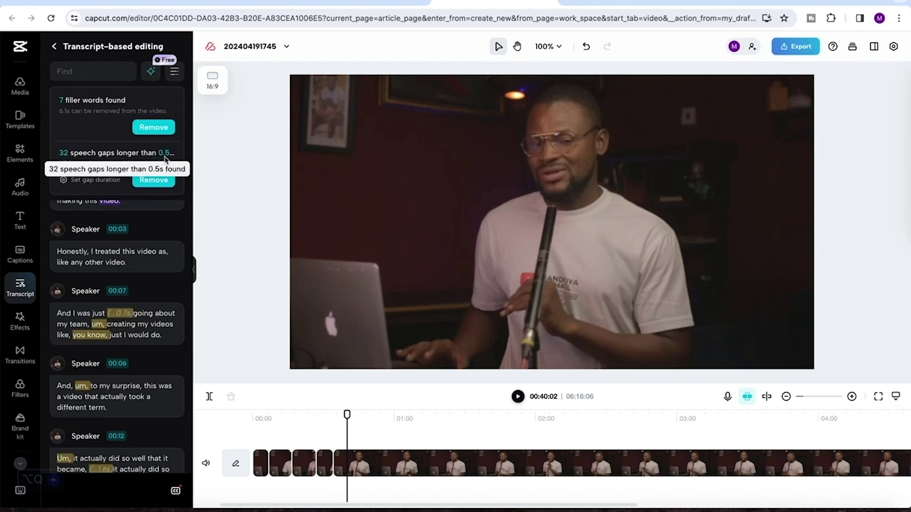
pyautogui.click(186, 99)
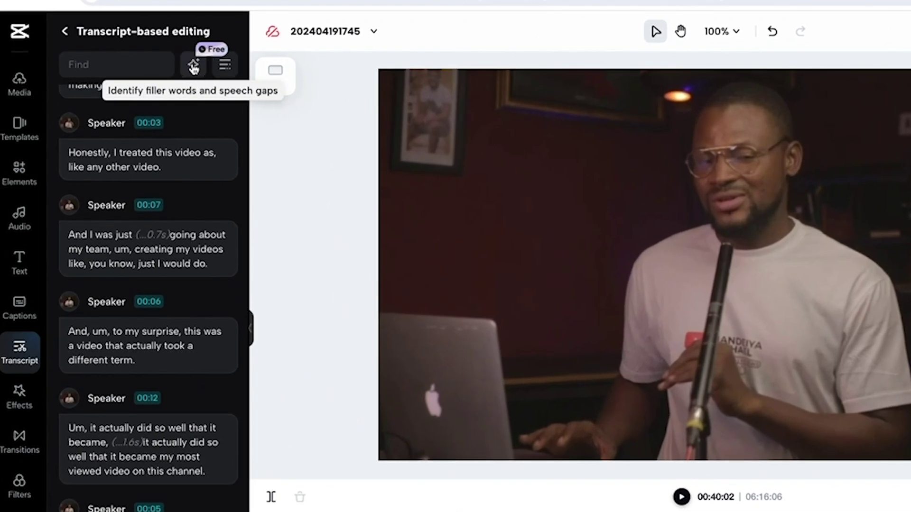
pyautogui.click(194, 68)
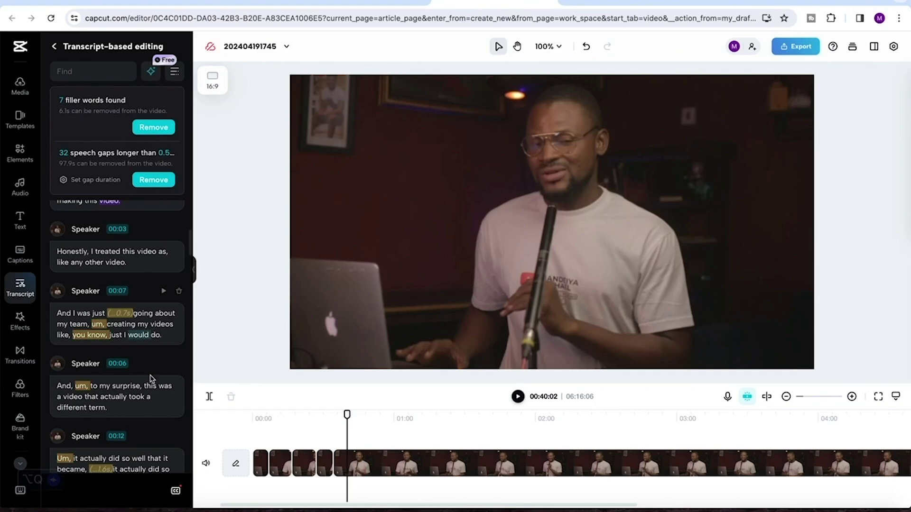
pyautogui.scroll(-2, 150, 372)
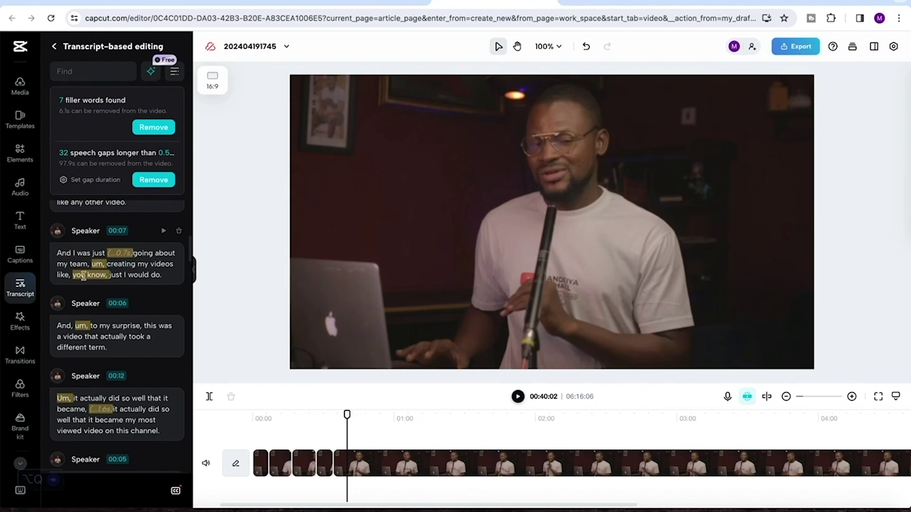
pyautogui.scroll(-2, 98, 278)
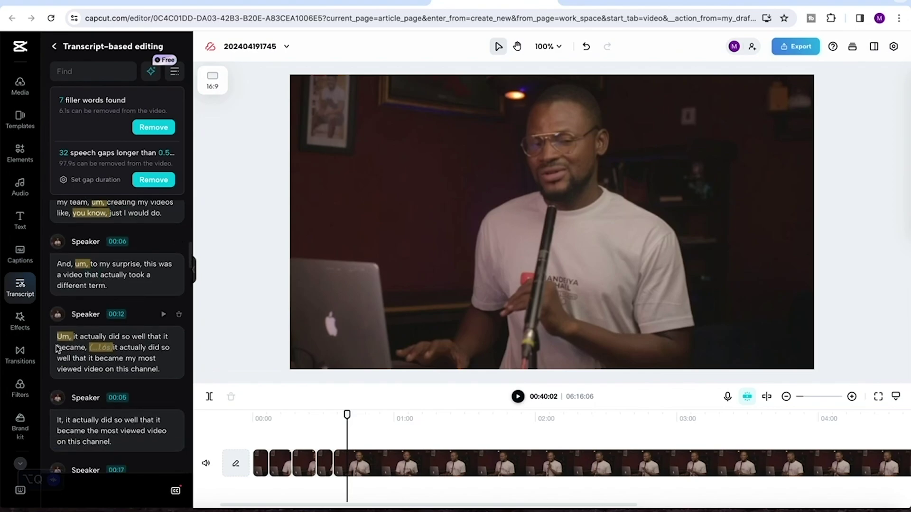
pyautogui.scroll(-3, 102, 328)
pyautogui.scroll(-3, 143, 370)
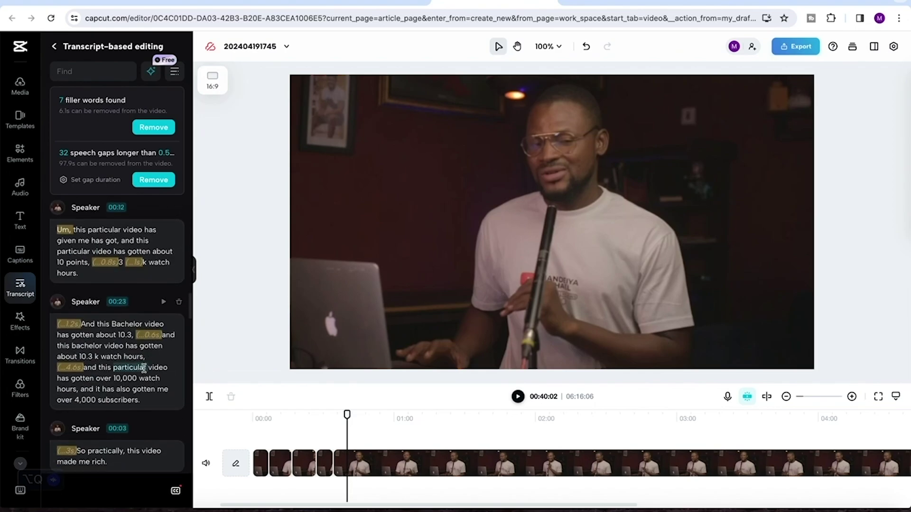
pyautogui.scroll(-3, 145, 372)
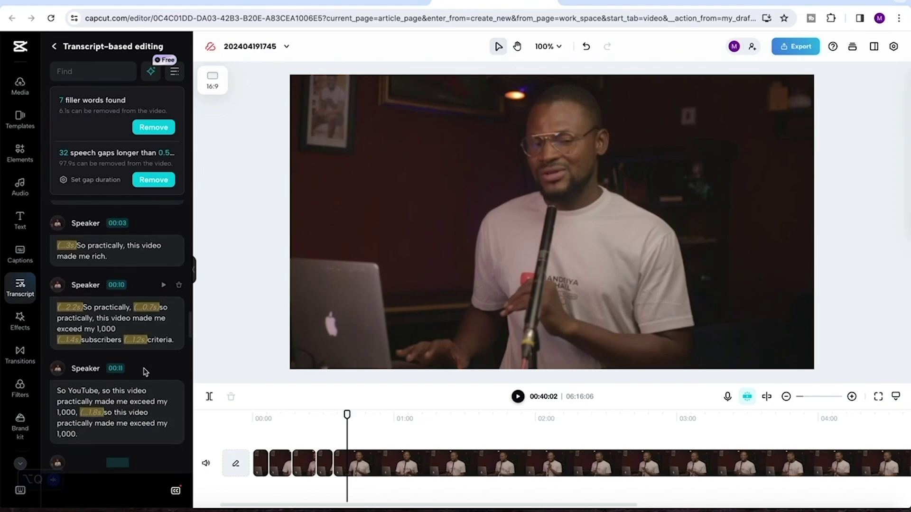
pyautogui.scroll(6, 145, 372)
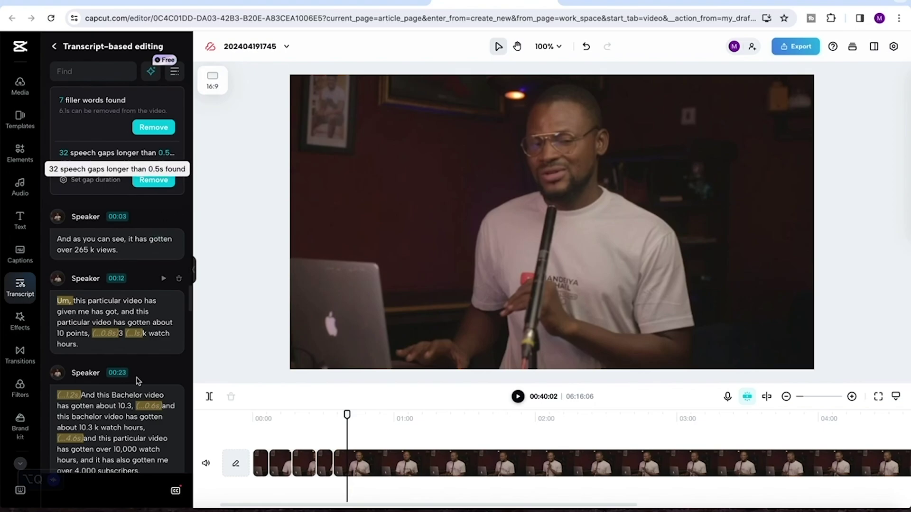
pyautogui.scroll(1, 138, 381)
pyautogui.scroll(2, 109, 361)
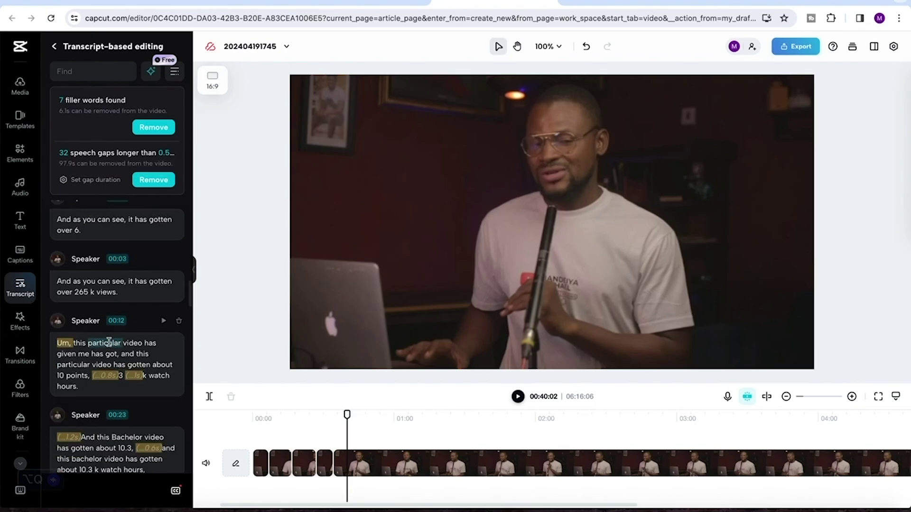
pyautogui.scroll(2, 109, 341)
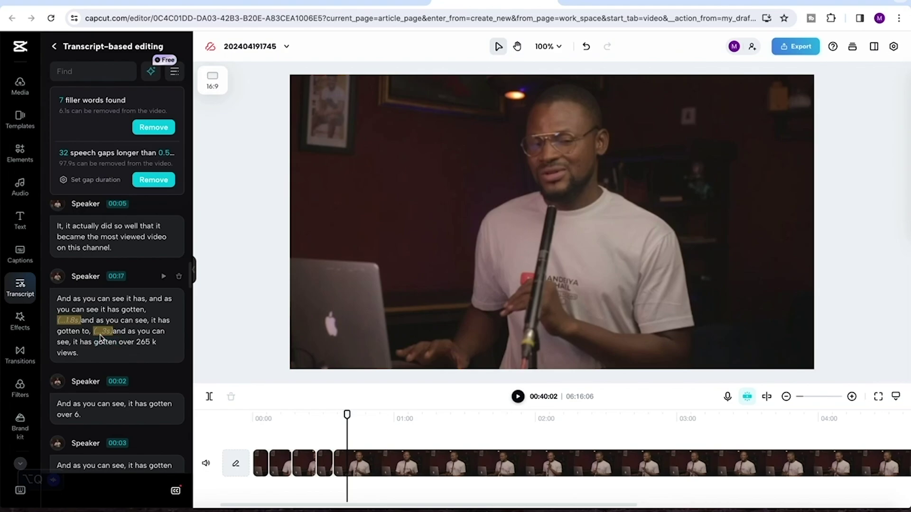
pyautogui.scroll(-1, 109, 335)
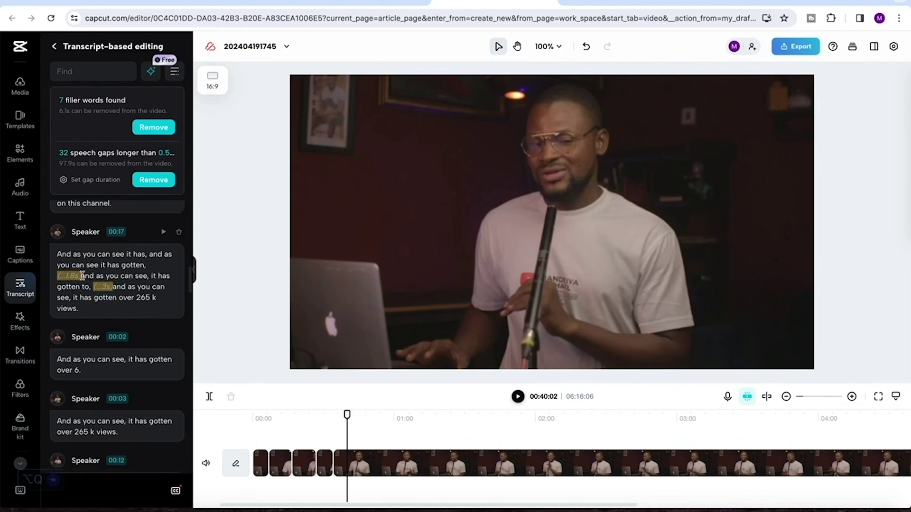
pyautogui.scroll(-2, 123, 317)
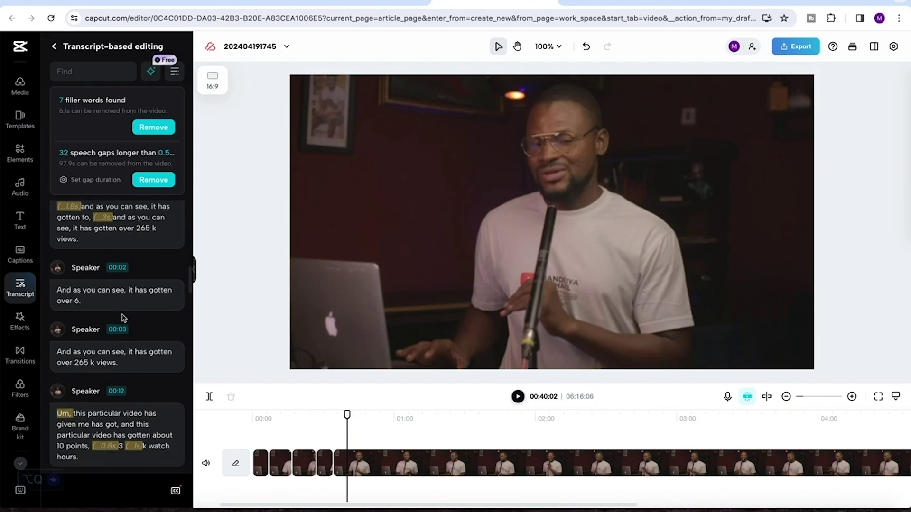
pyautogui.scroll(-3, 124, 318)
pyautogui.scroll(-1, 138, 369)
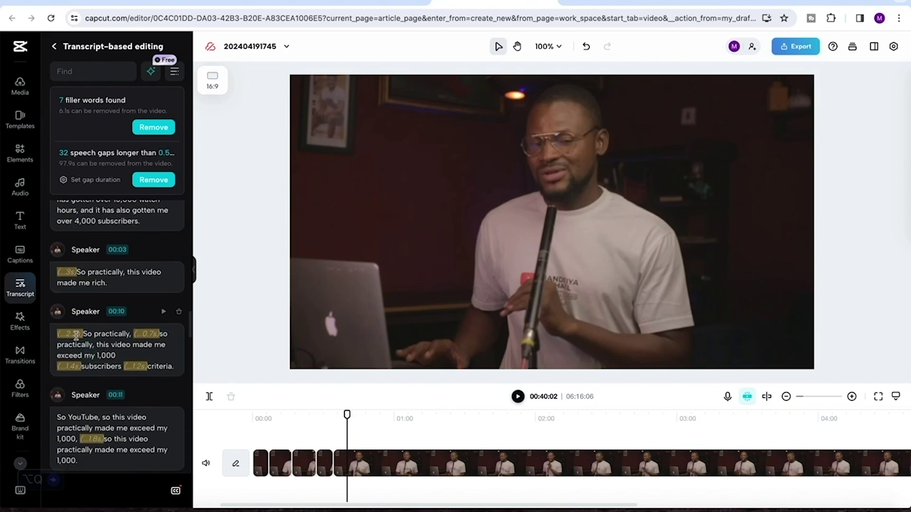
pyautogui.scroll(-4, 146, 358)
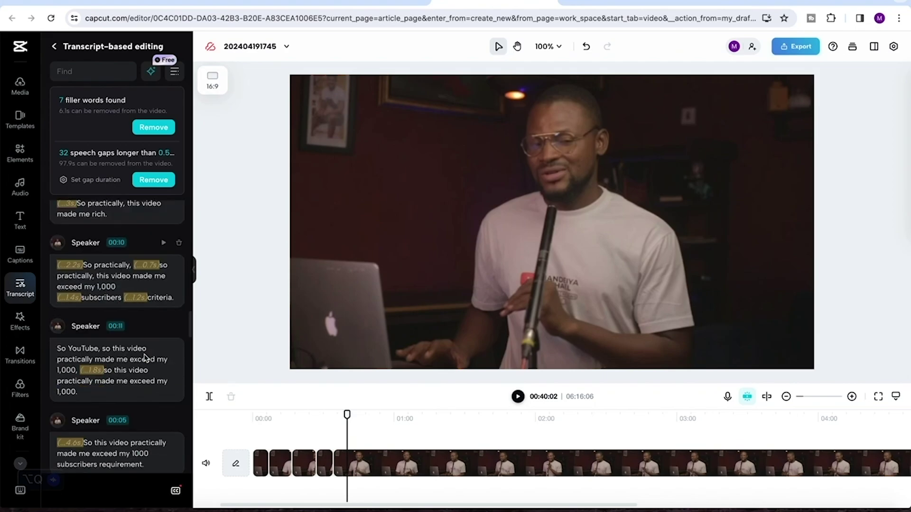
pyautogui.click(147, 131)
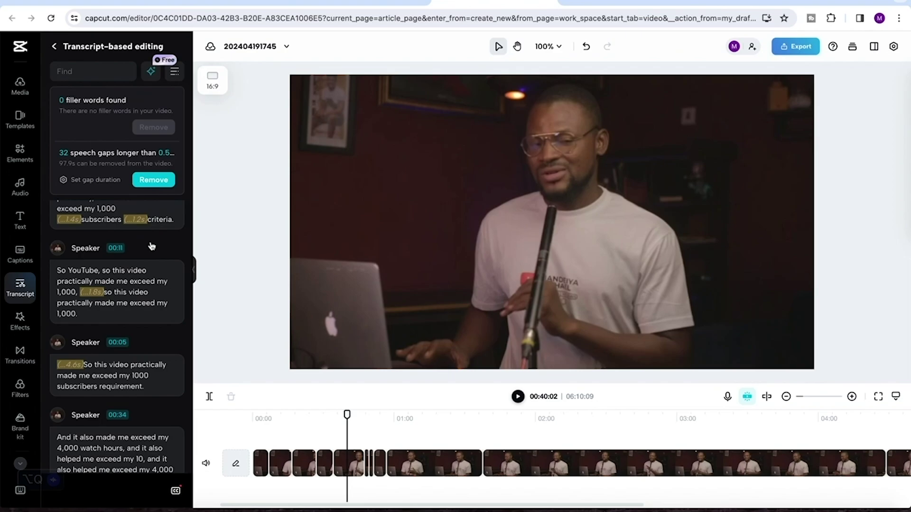
# Step: Remove every speech gap longer than 0.5s, then select the repeated word 'practically'
pyautogui.click(163, 180)
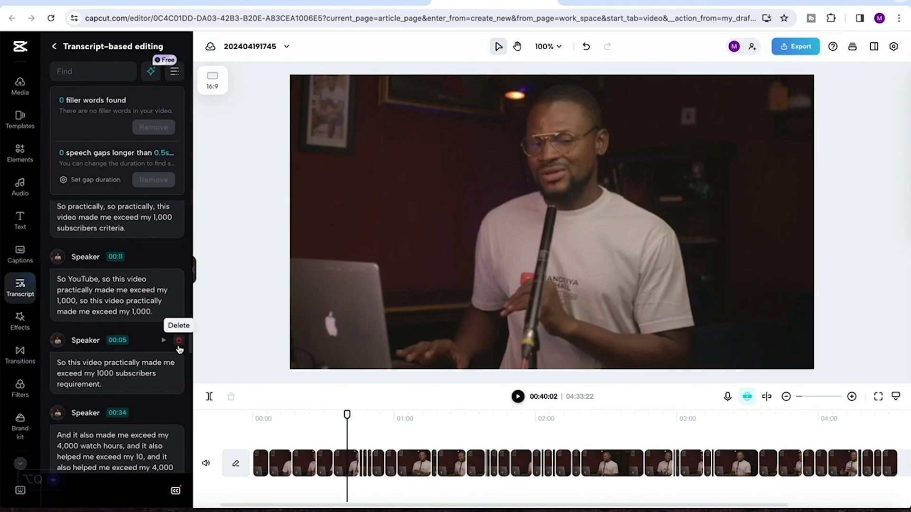
pyautogui.moveTo(154, 206); pyautogui.dragTo(113, 205)
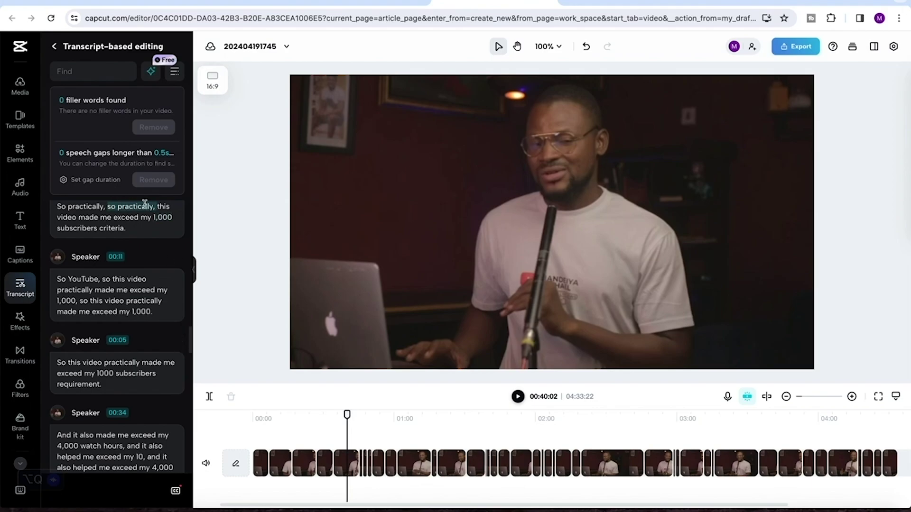
# Step: Select the repeated phrase about exceeding 1,000 in the transcript to check it
pyautogui.click(183, 246)
pyautogui.click(120, 291)
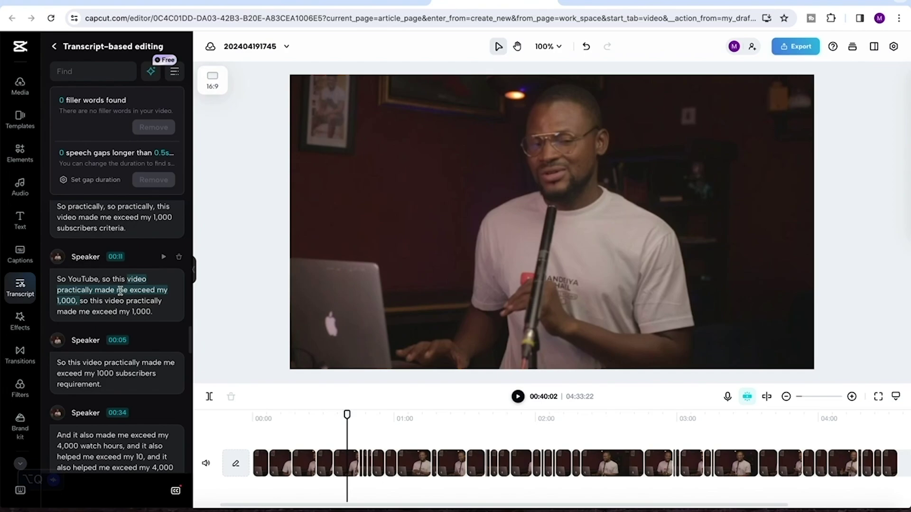
pyautogui.scroll(-3, 123, 213)
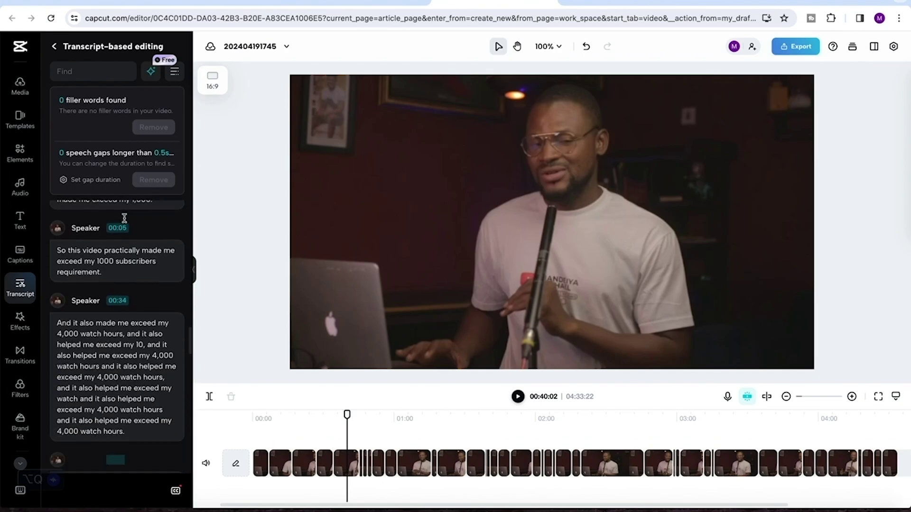
pyautogui.scroll(-5, 124, 217)
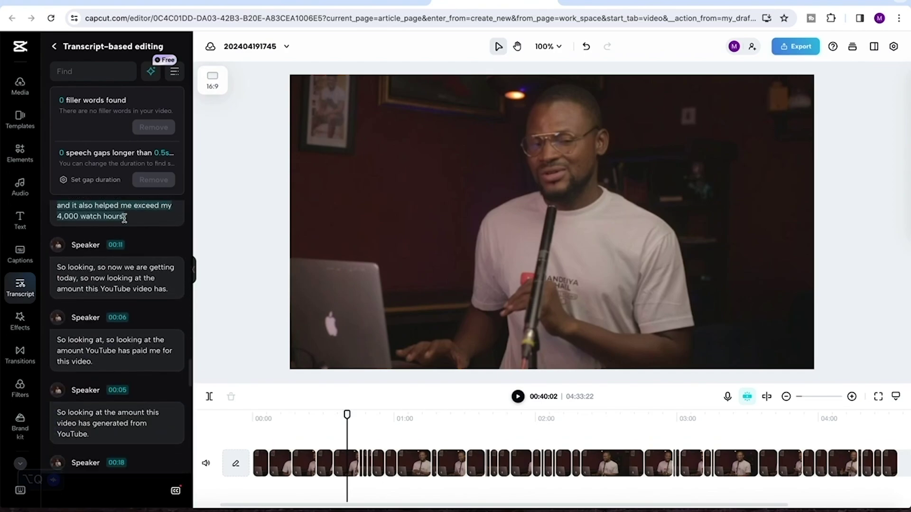
pyautogui.scroll(-2, 125, 218)
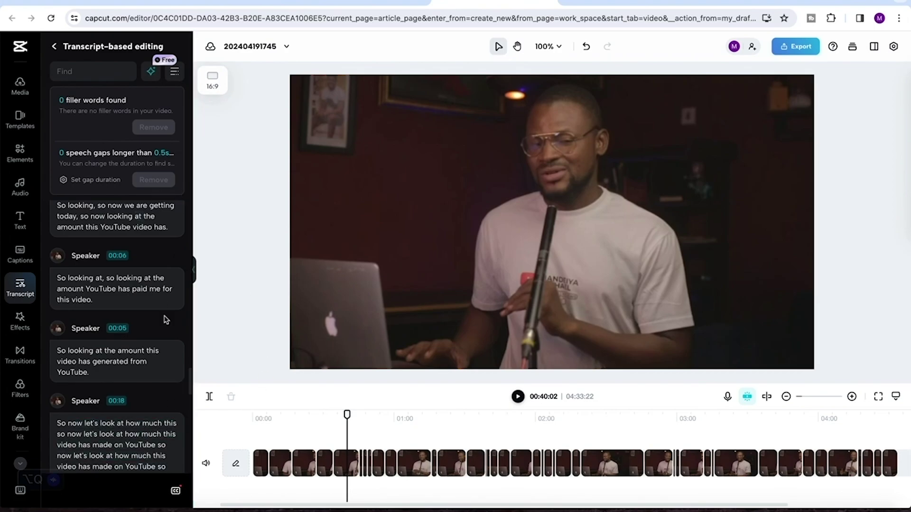
# Step: Move the playhead to 00:26:29 at the word 'it' before 'I decided to make a video'
pyautogui.scroll(-5, 166, 320)
pyautogui.scroll(-2, 166, 319)
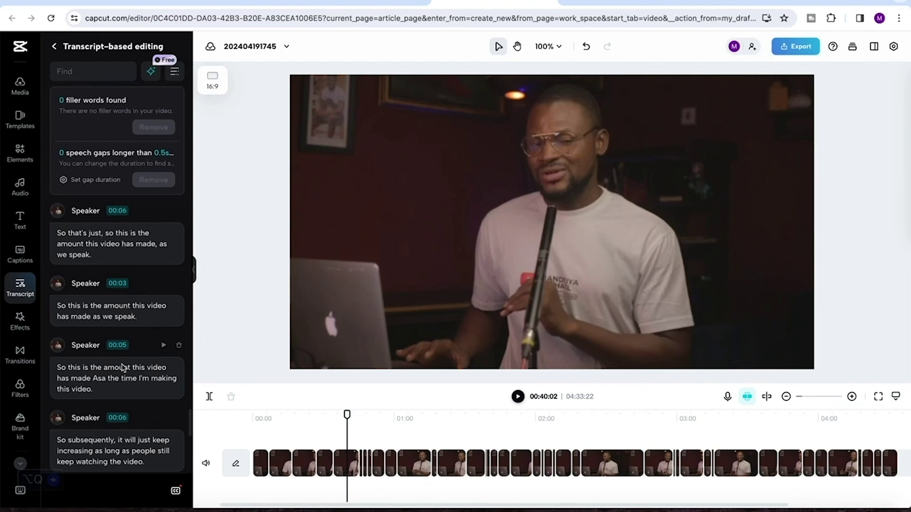
pyautogui.scroll(-2, 127, 395)
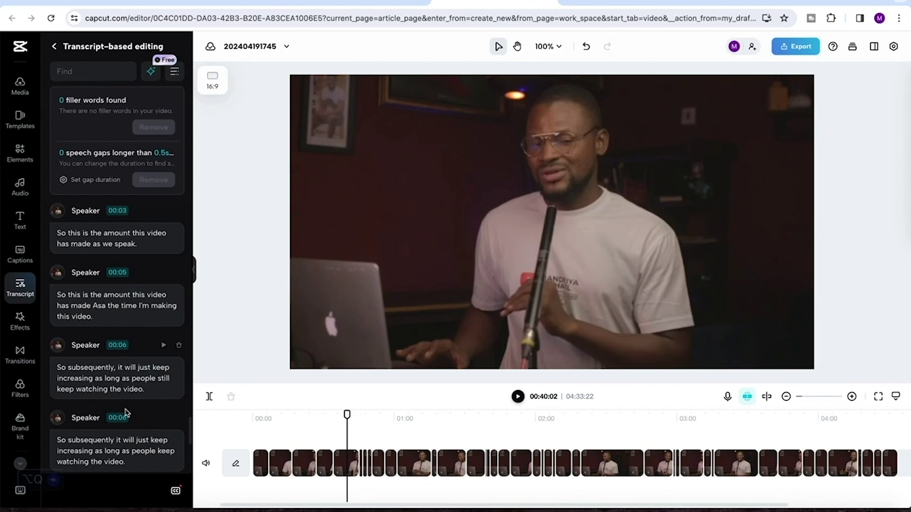
pyautogui.scroll(-10, 126, 413)
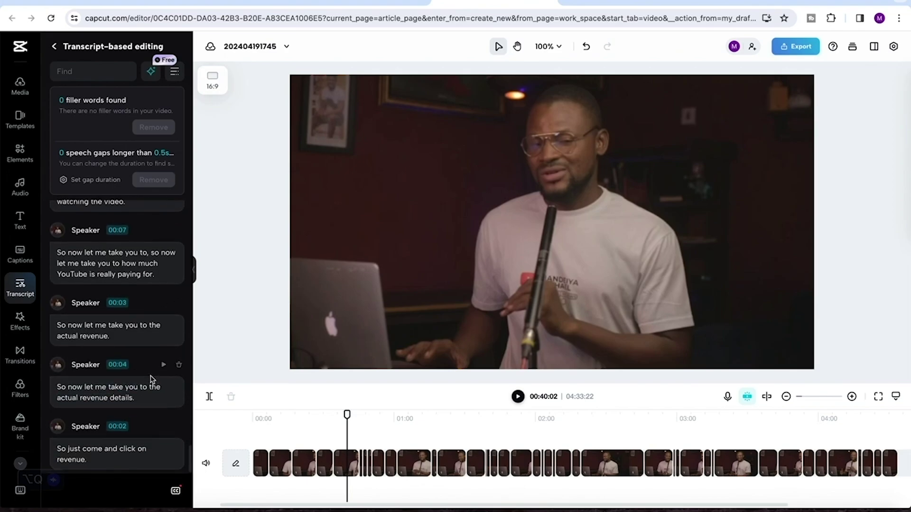
pyautogui.scroll(5, 152, 379)
pyautogui.scroll(8, 152, 378)
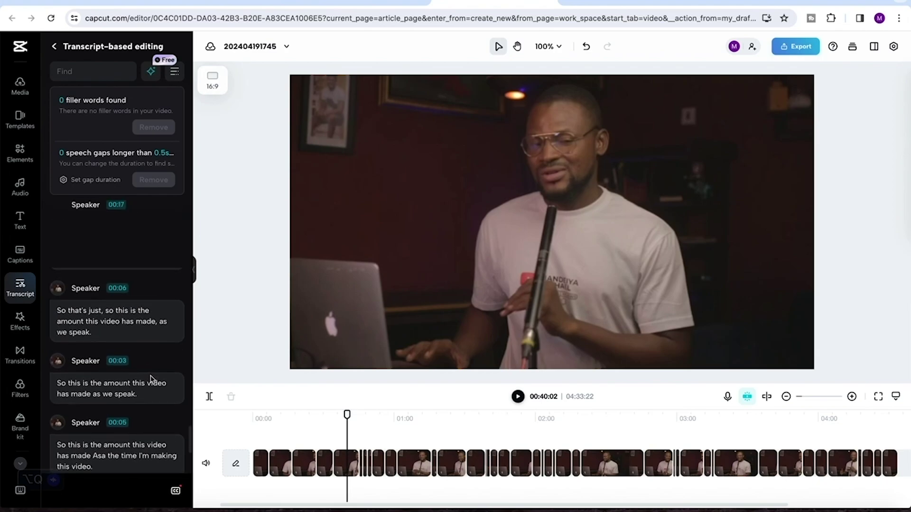
pyautogui.click(161, 372)
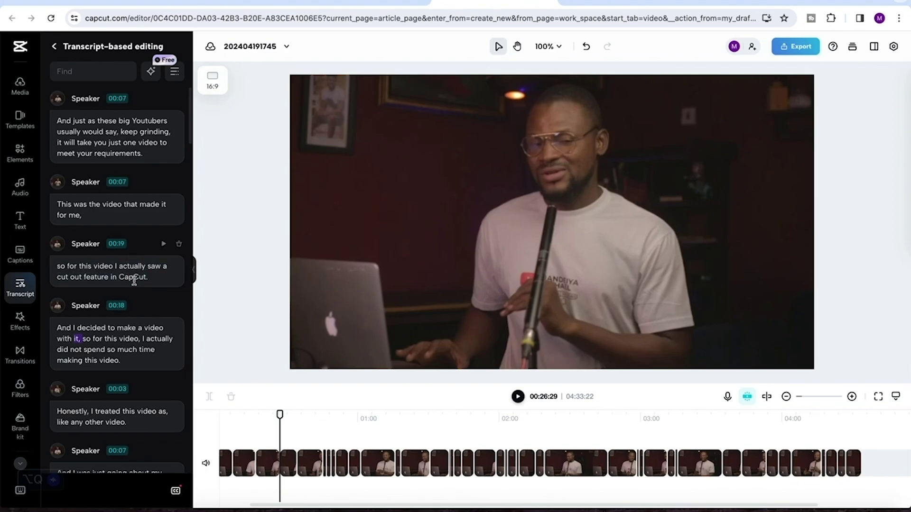
# Step: Select the full 00:19 sentence 'so for this video I actually saw a cut out feature in CapCut.'
pyautogui.tripleClick(121, 265)
pyautogui.scroll(-1, 121, 265)
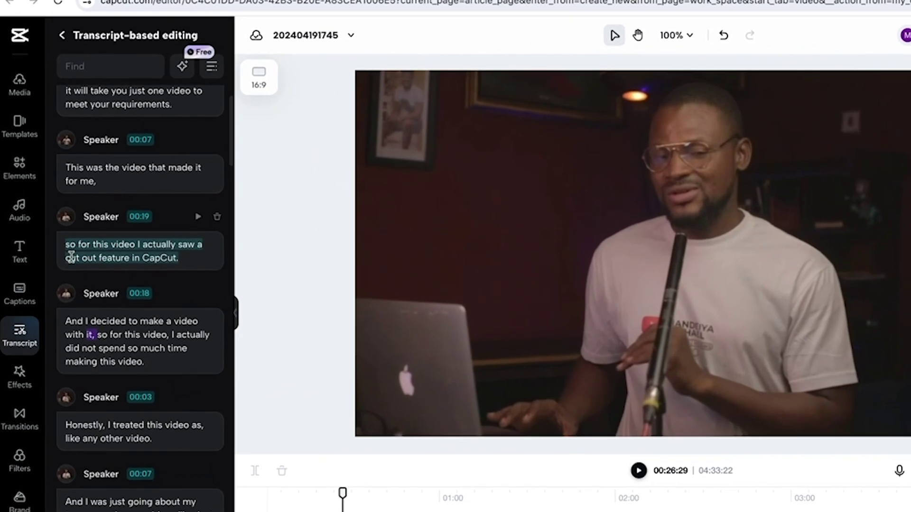
pyautogui.tripleClick(64, 224)
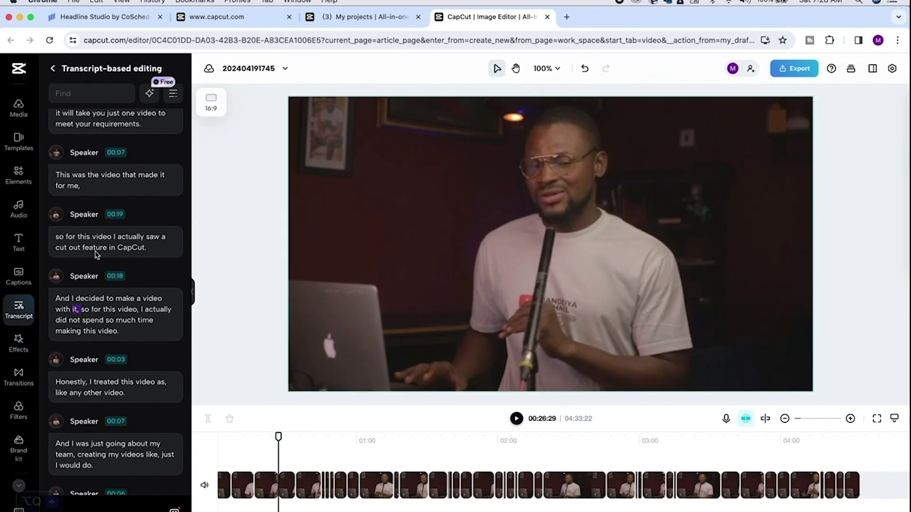
pyautogui.tripleClick(97, 249)
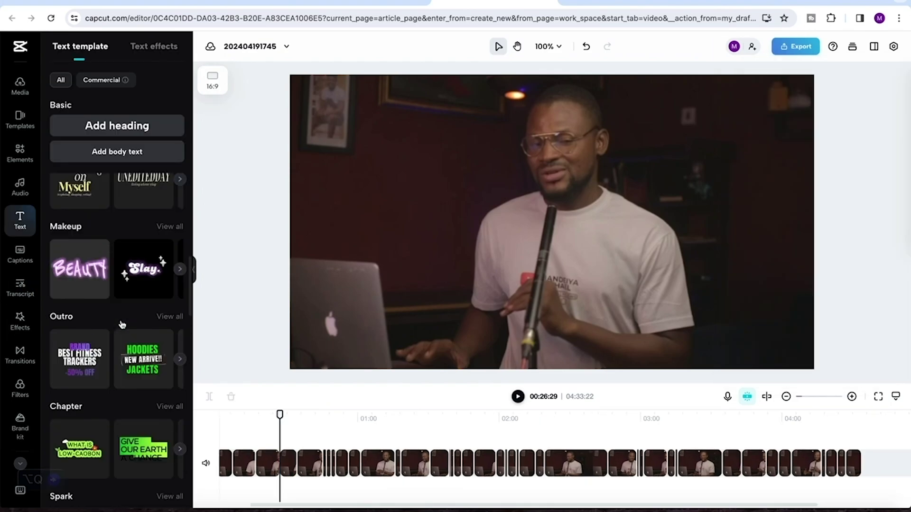
# Step: Scroll through the Text template list of Basic, Makeup, Outro and Chapter styles
pyautogui.scroll(-2, 123, 326)
pyautogui.scroll(-1, 122, 324)
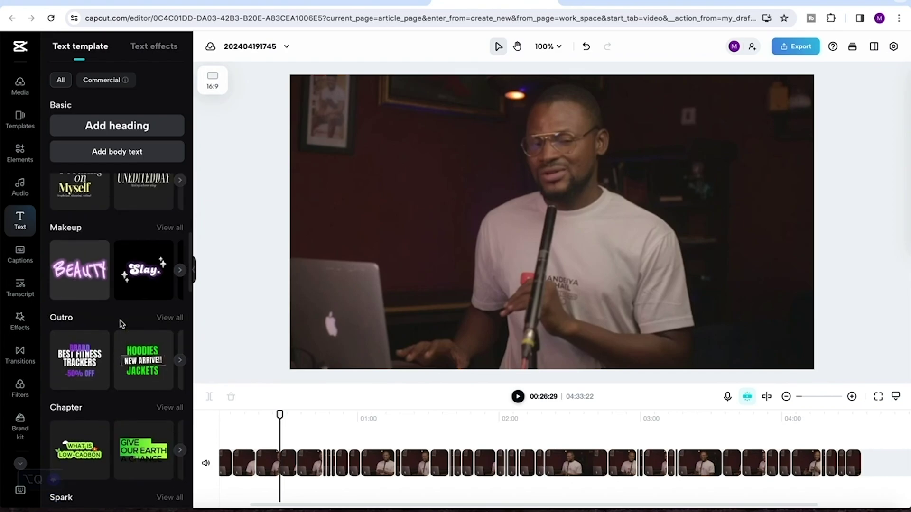
pyautogui.scroll(2, 122, 325)
pyautogui.scroll(-3, 122, 324)
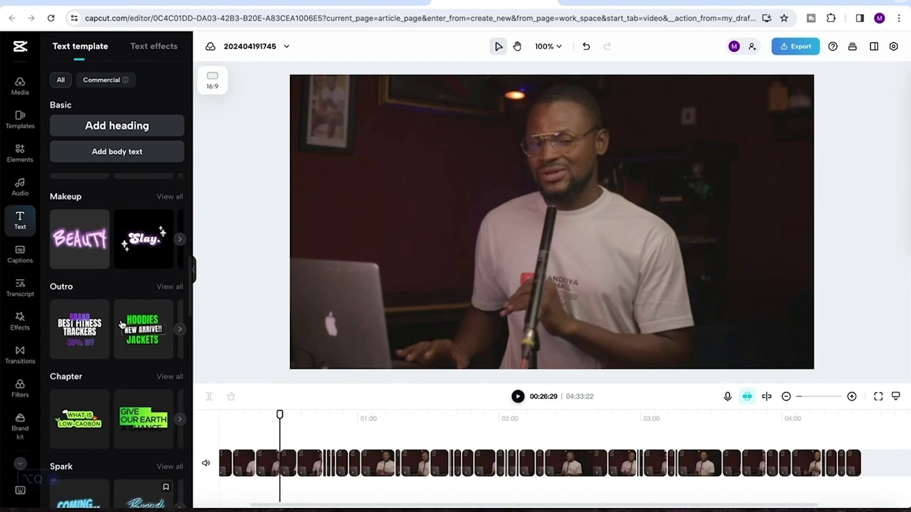
pyautogui.scroll(2, 122, 324)
pyautogui.scroll(1, 122, 324)
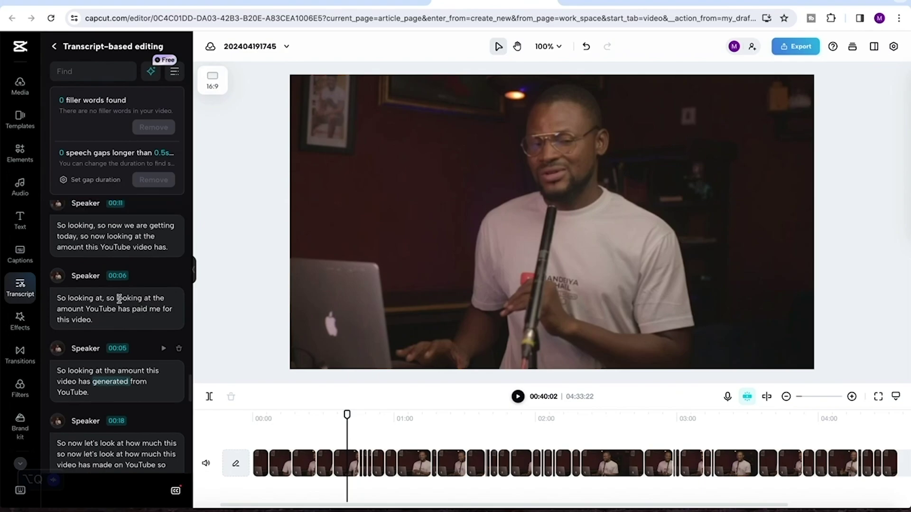
pyautogui.scroll(2, 119, 299)
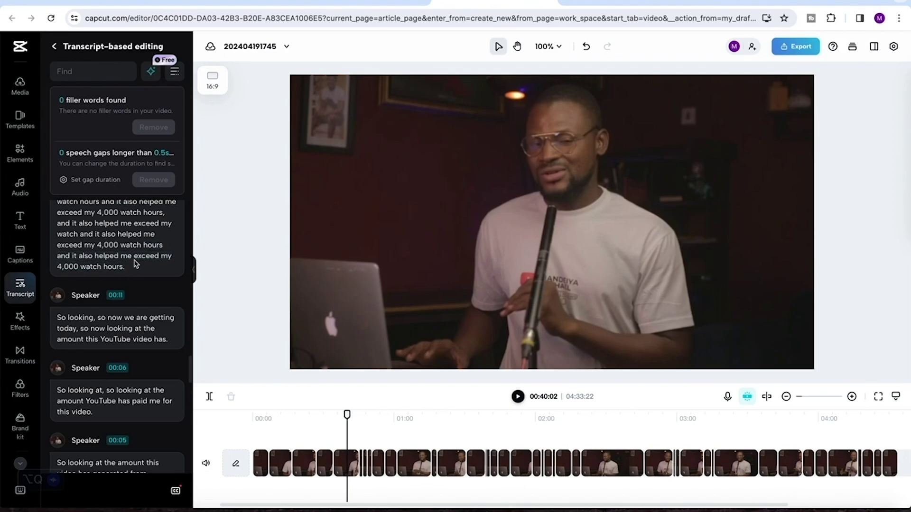
pyautogui.scroll(5, 131, 262)
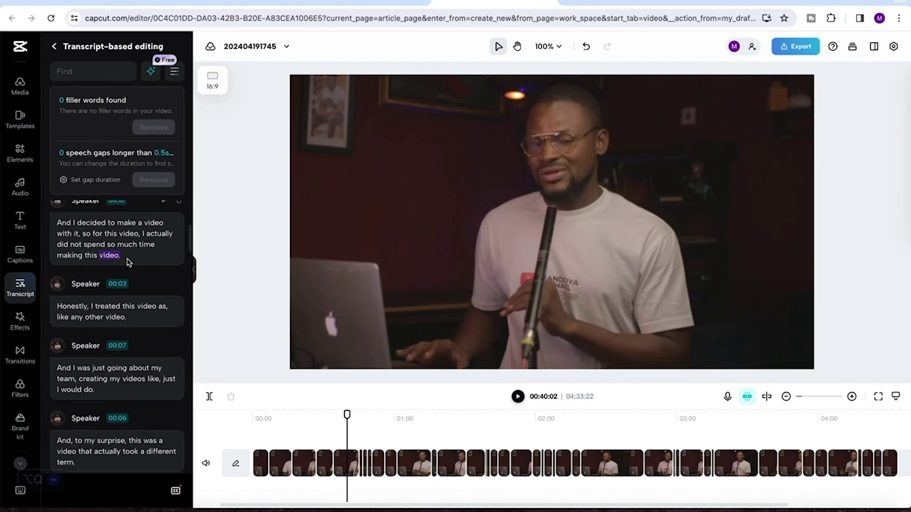
pyautogui.scroll(3, 128, 235)
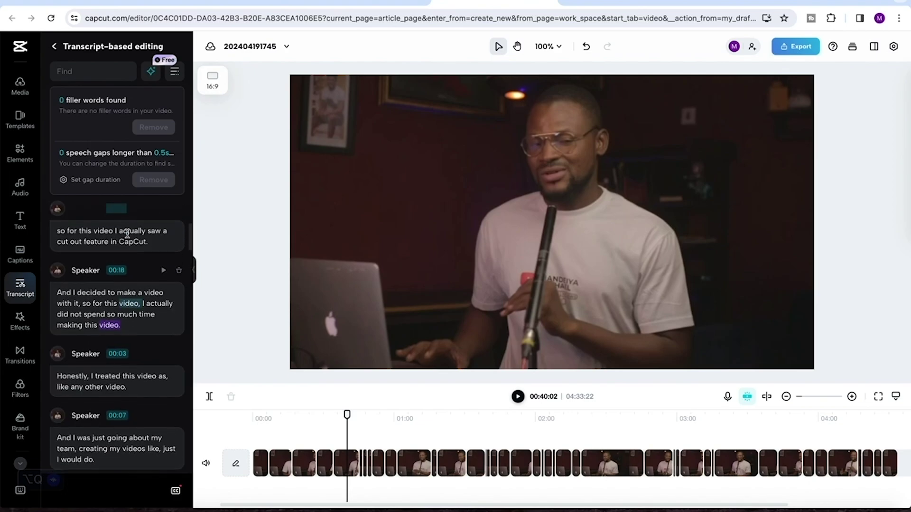
pyautogui.scroll(5, 128, 235)
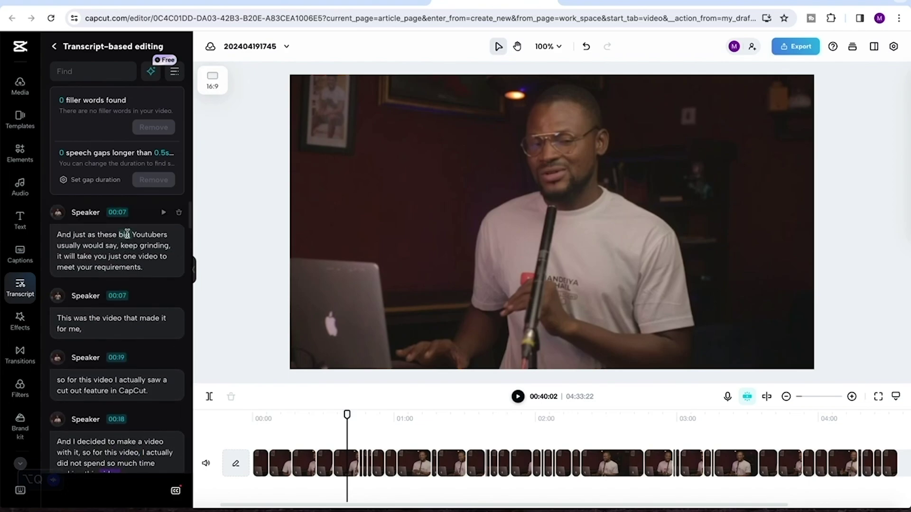